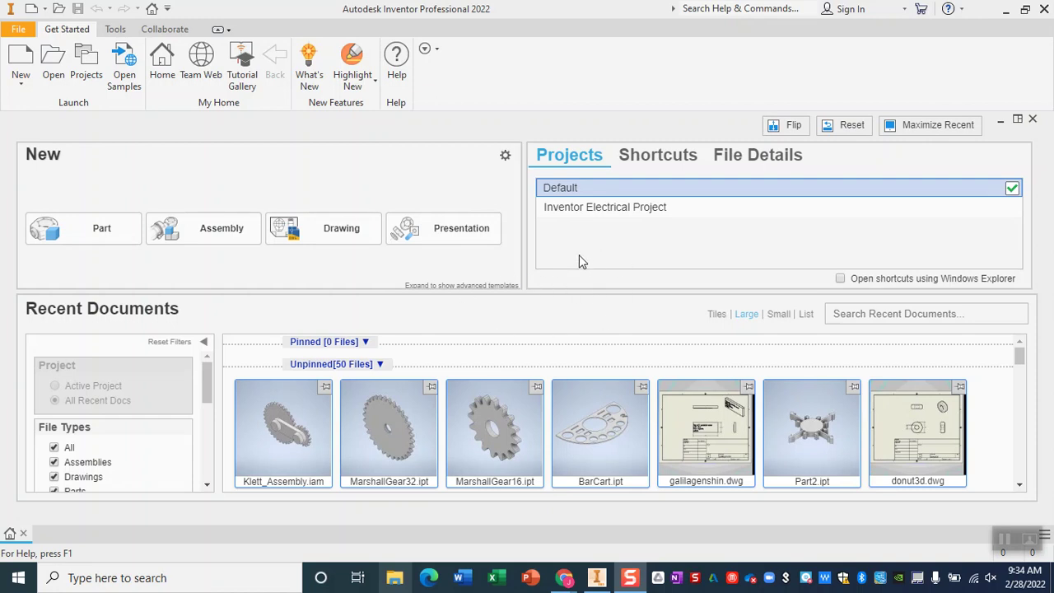
Create a new drawing, Drawing1, from the Get Started tab's New panel
left_click(341, 229)
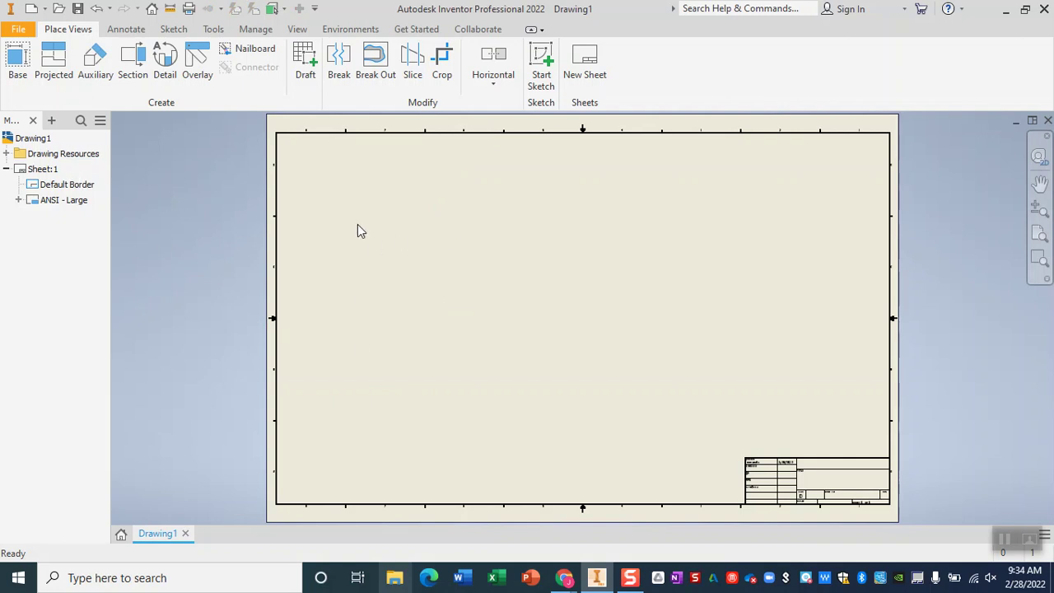
Change Sheet:1 to A size in Edit Sheet
right_click(36, 170)
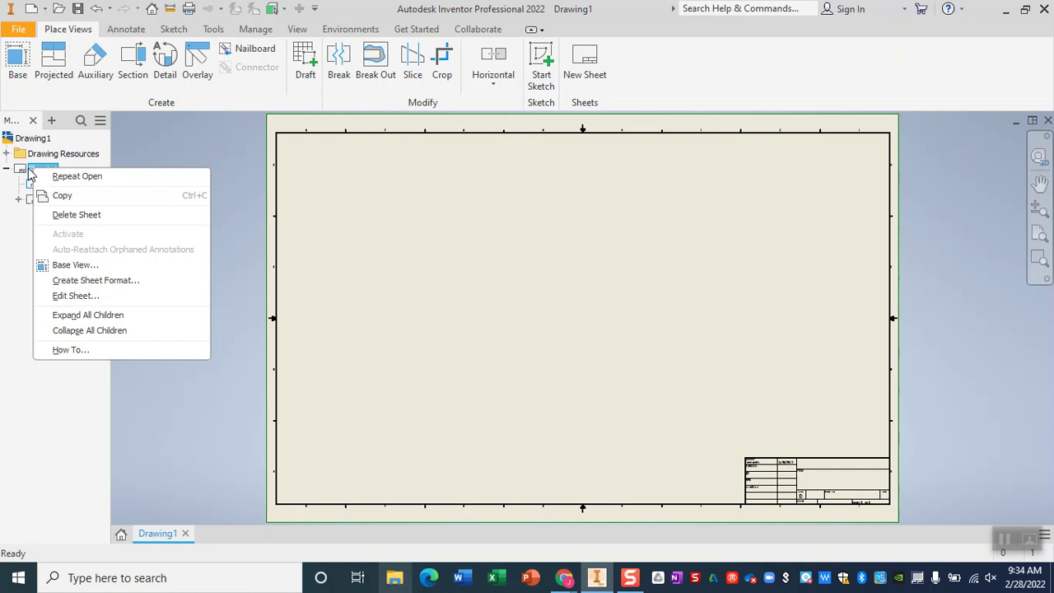
left_click(70, 296)
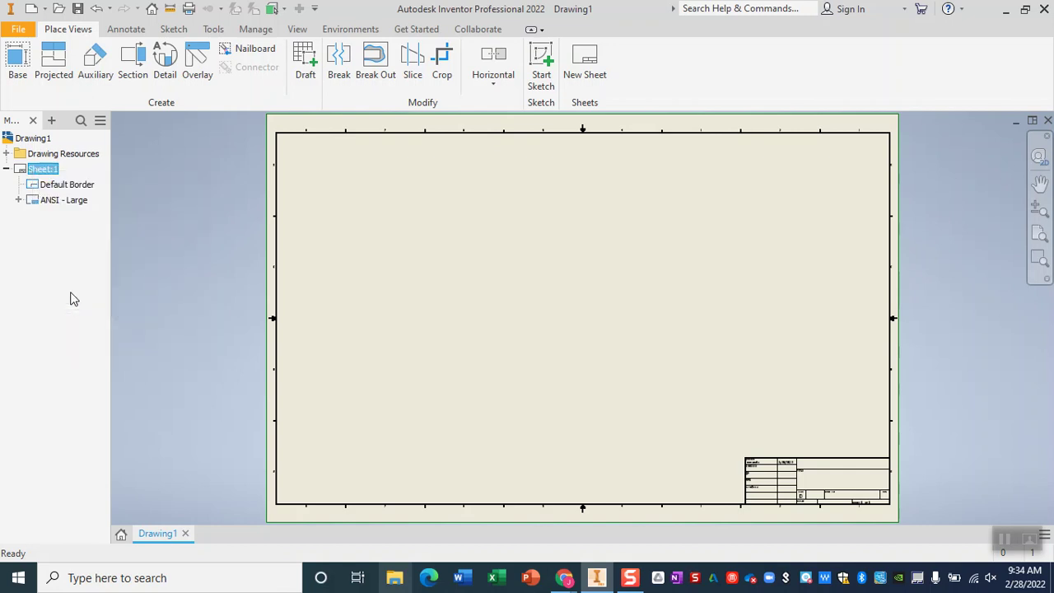
left_click(170, 217)
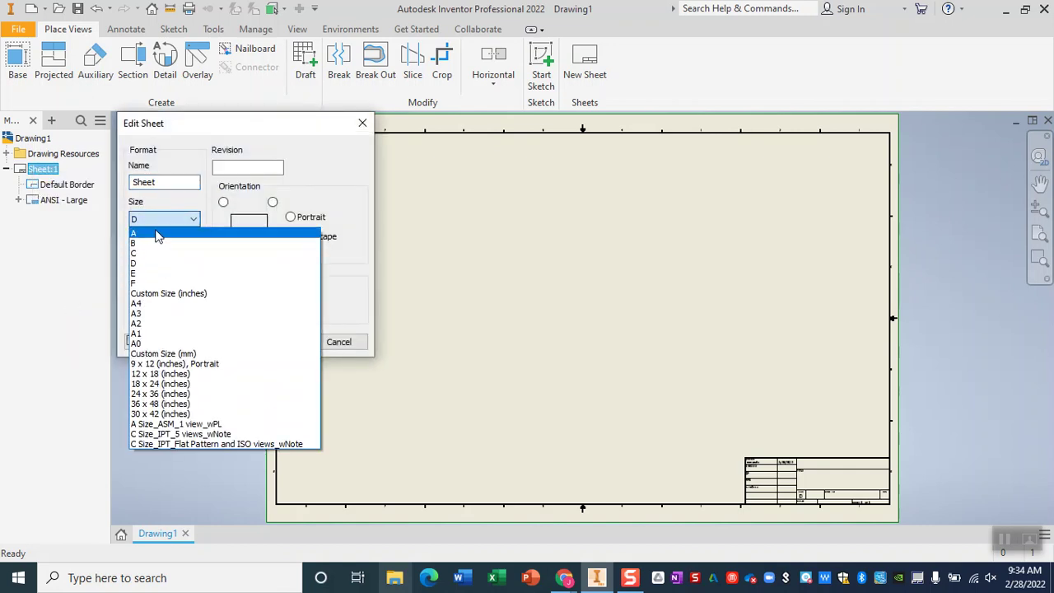
left_click(158, 236)
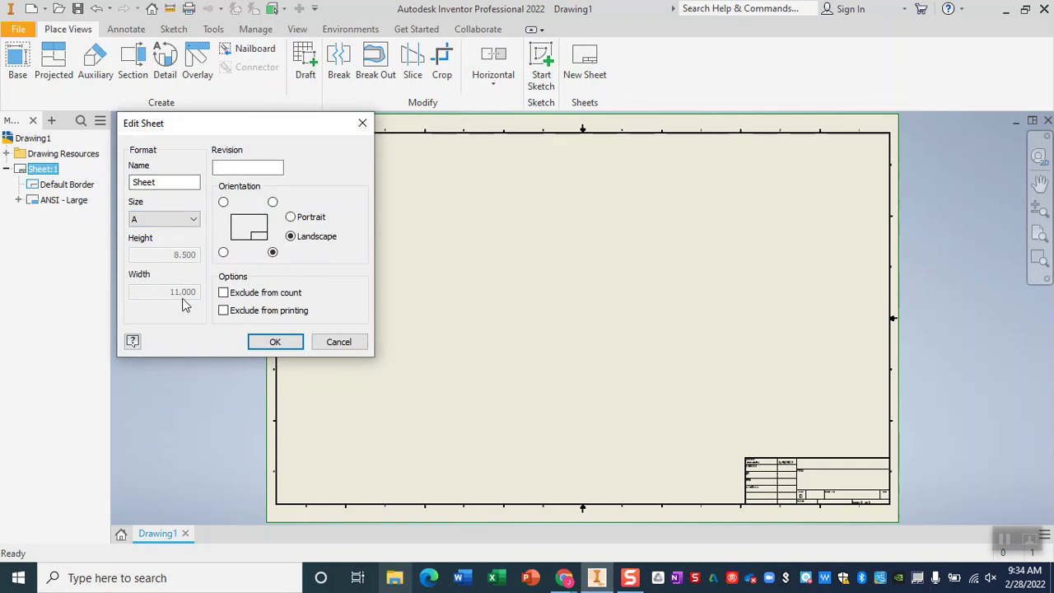
left_click(272, 342)
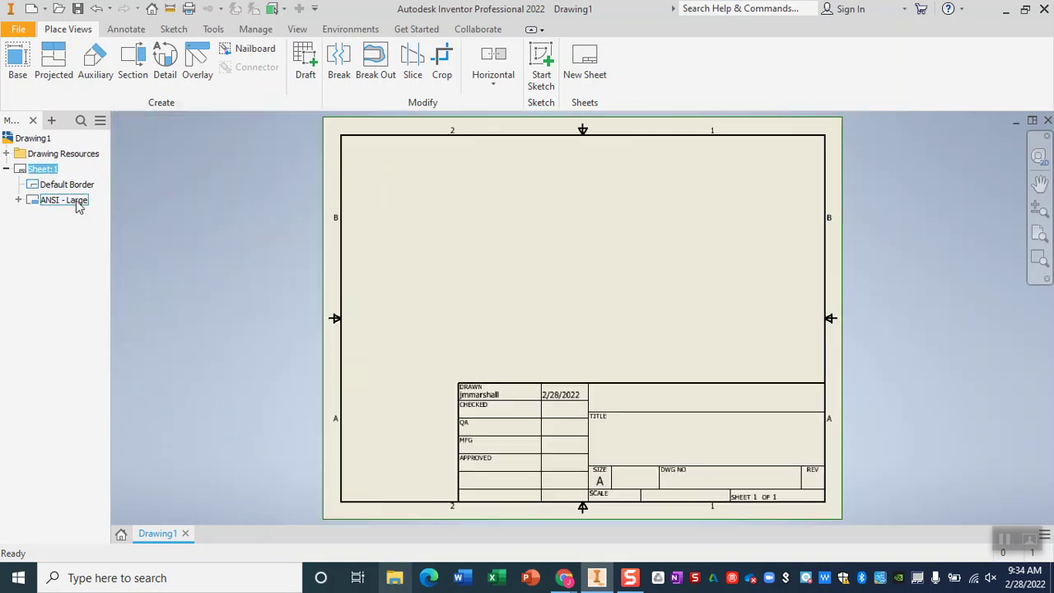
Delete the Default Border and the ANSI - Large title block from the sheet
right_click(59, 185)
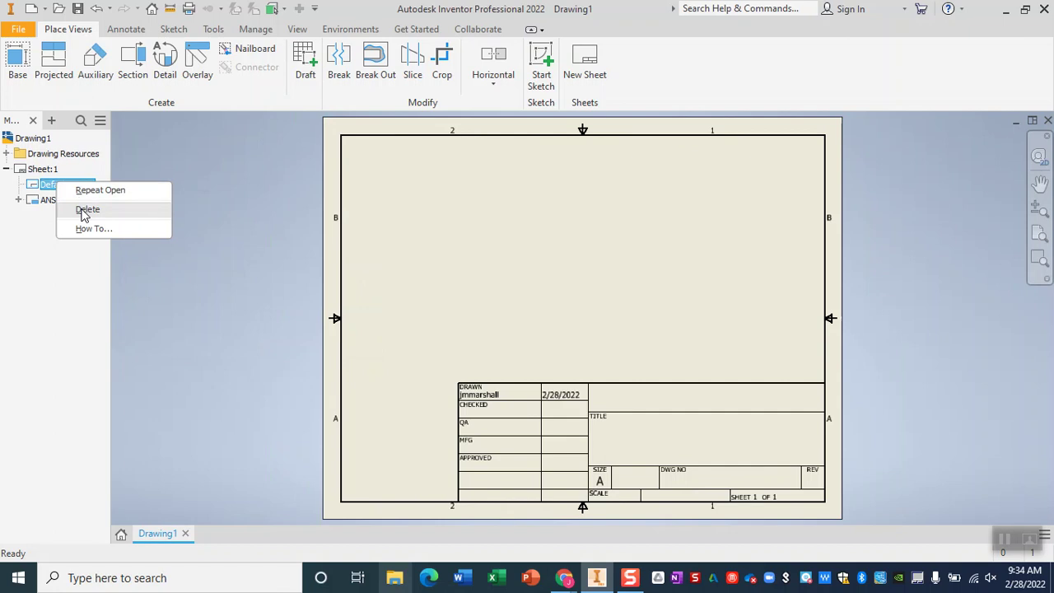
left_click(82, 211)
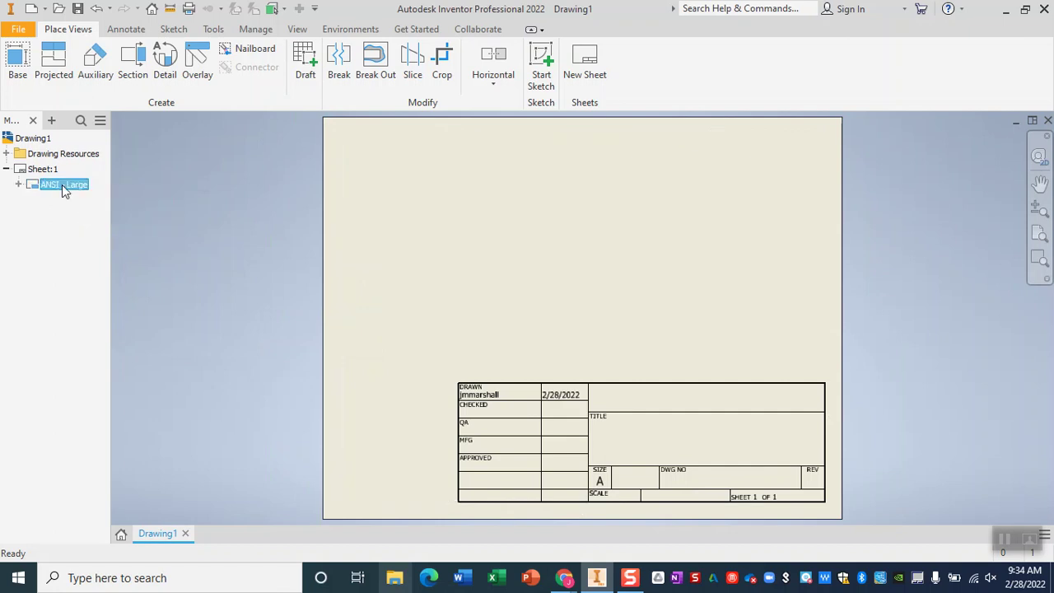
right_click(64, 186)
left_click(92, 213)
left_click(17, 66)
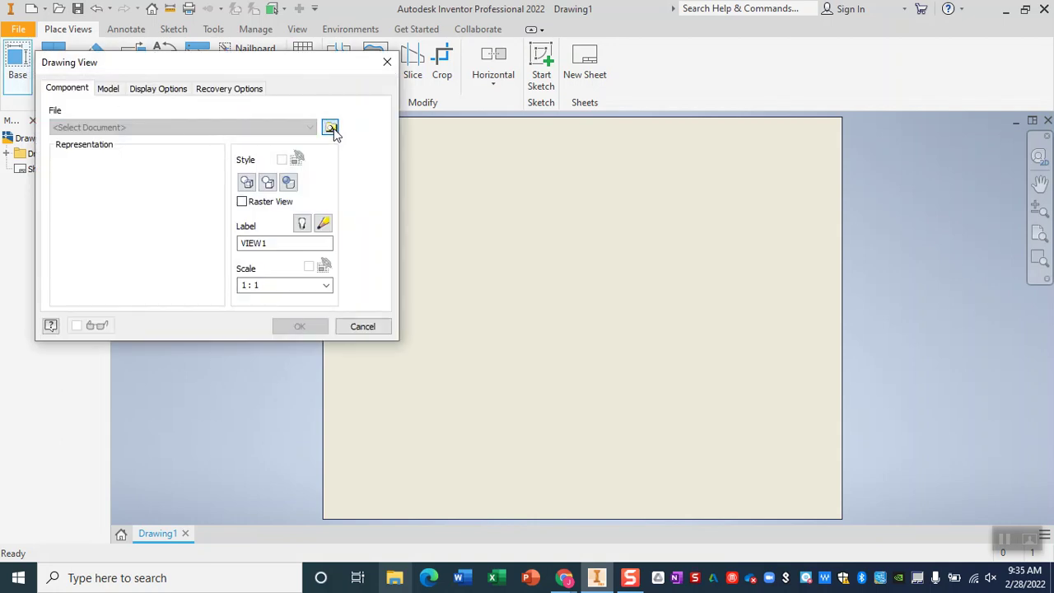
Load MarshallGearBase.ipt from the gear assembly folder on the network drive
left_click(330, 128)
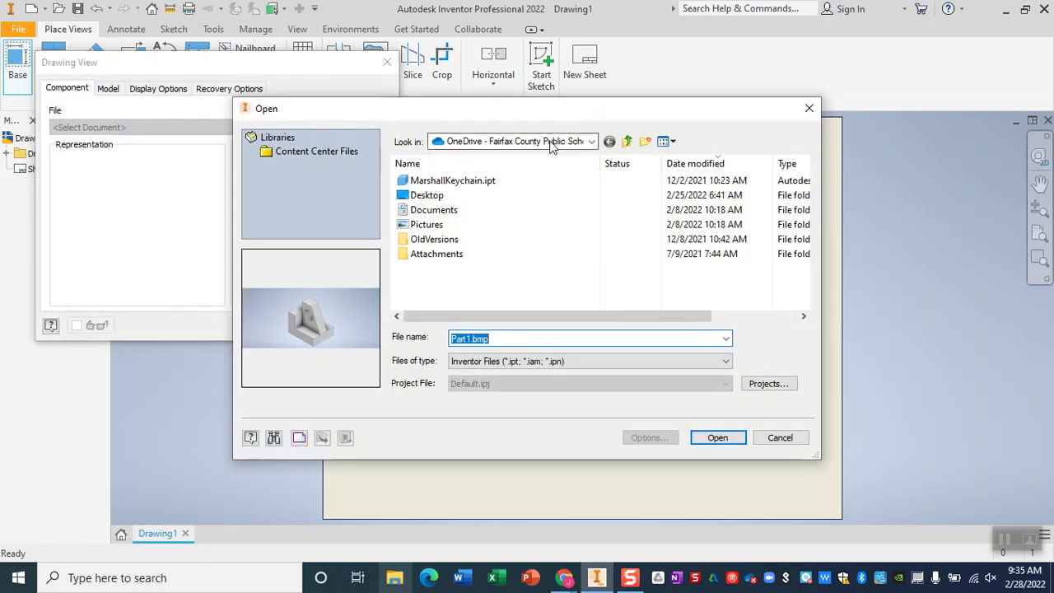
left_click(587, 141)
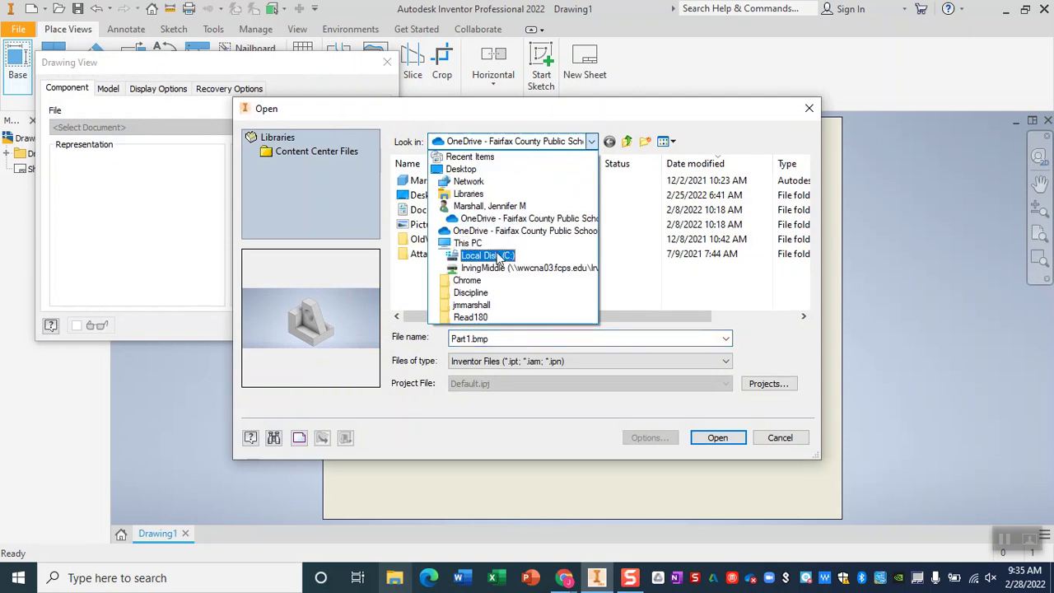
left_click(479, 244)
double_click(492, 247)
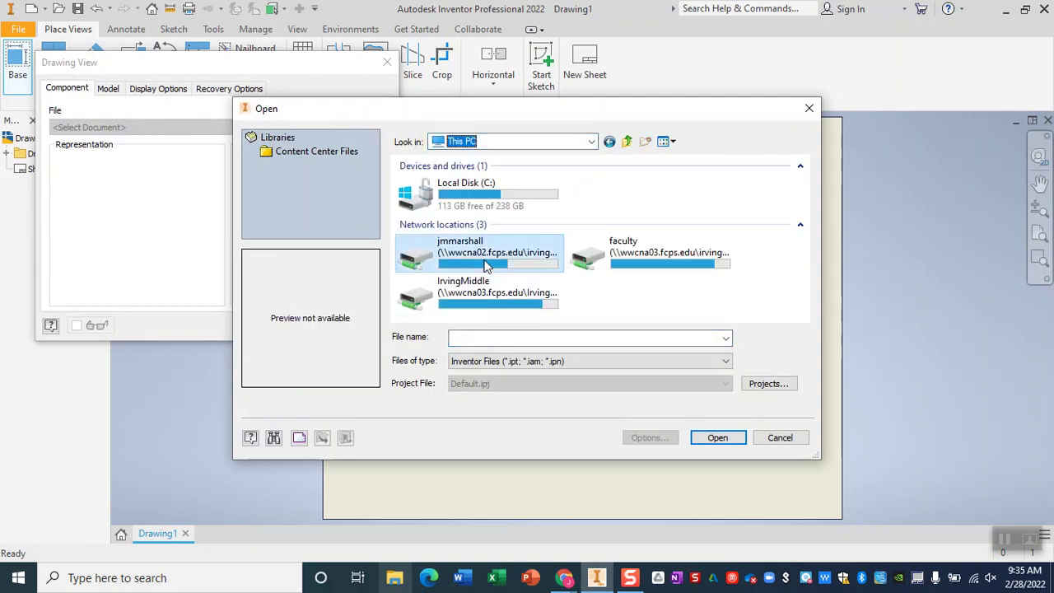
double_click(486, 269)
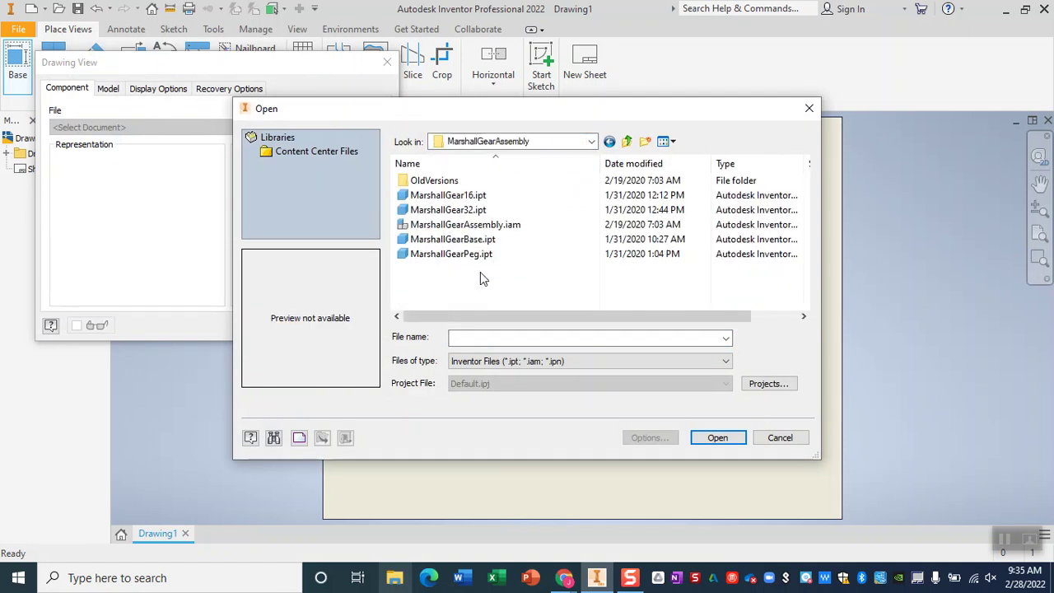
left_click(500, 239)
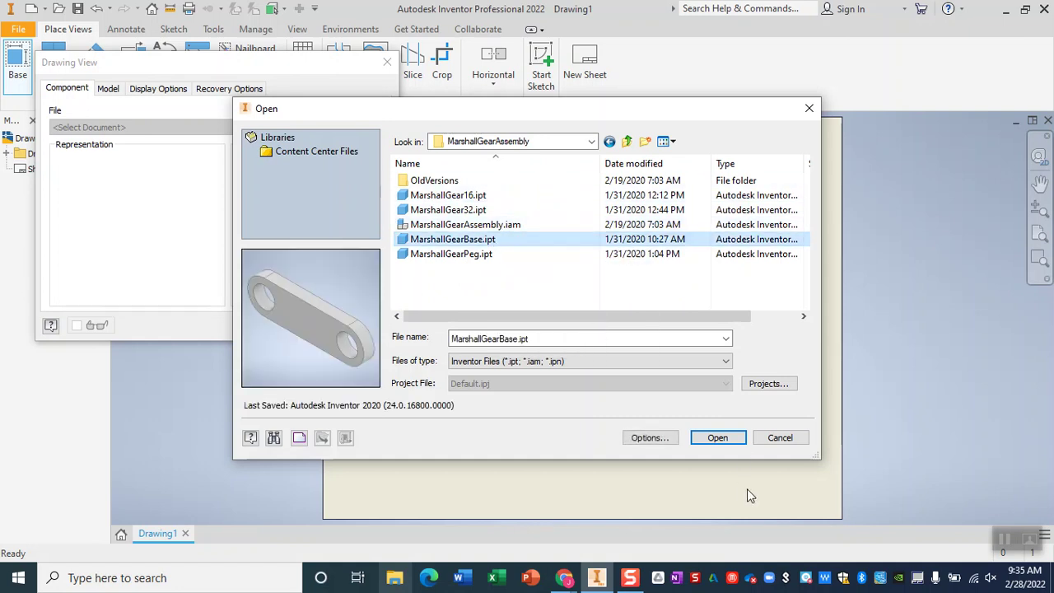
left_click(737, 436)
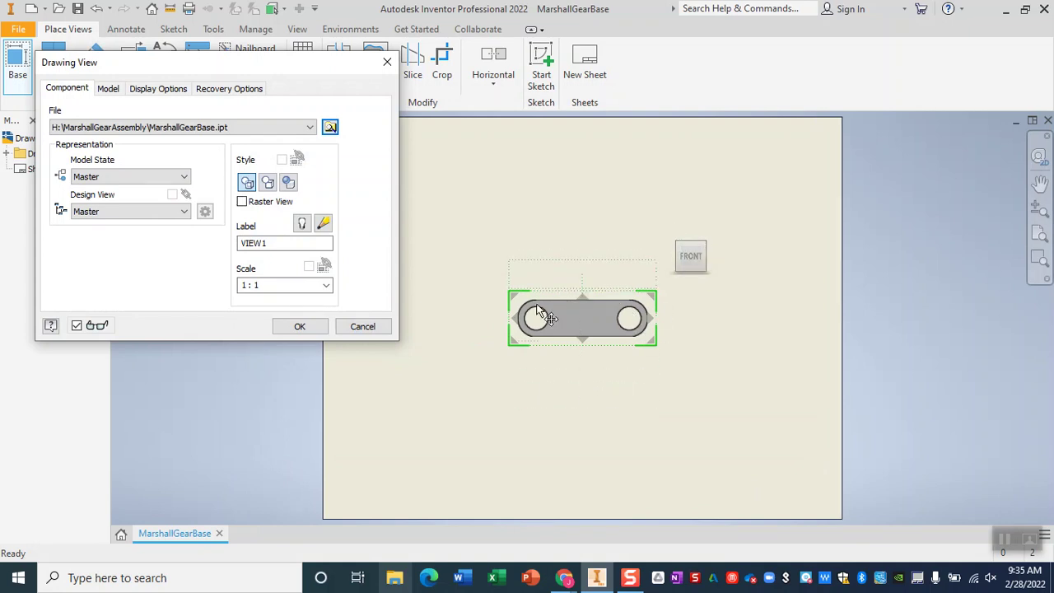
Place the base view at the sheet centre at 1:1 scale
left_click(605, 276)
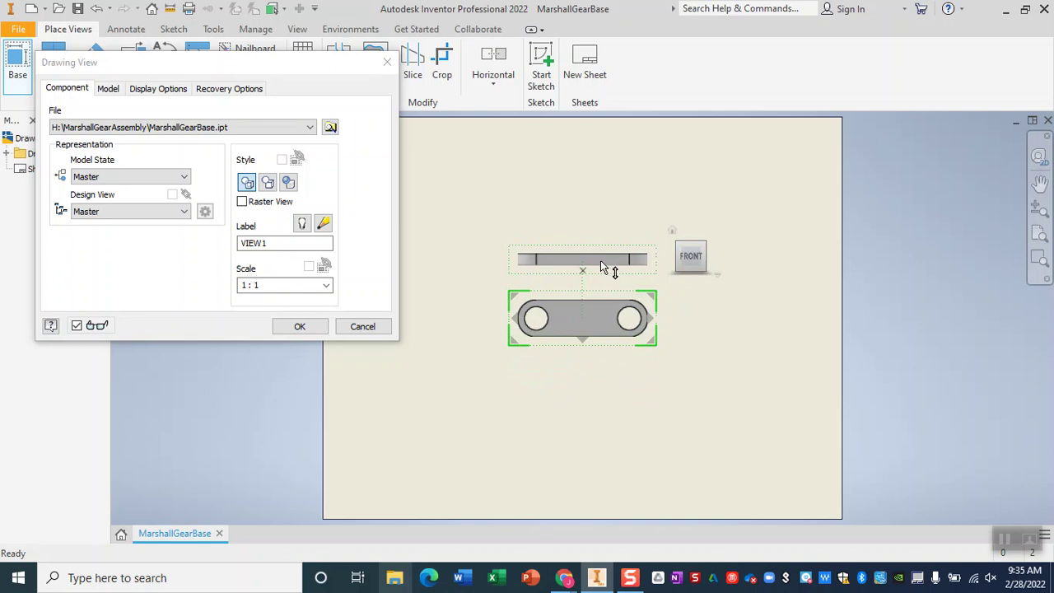
left_click(607, 261)
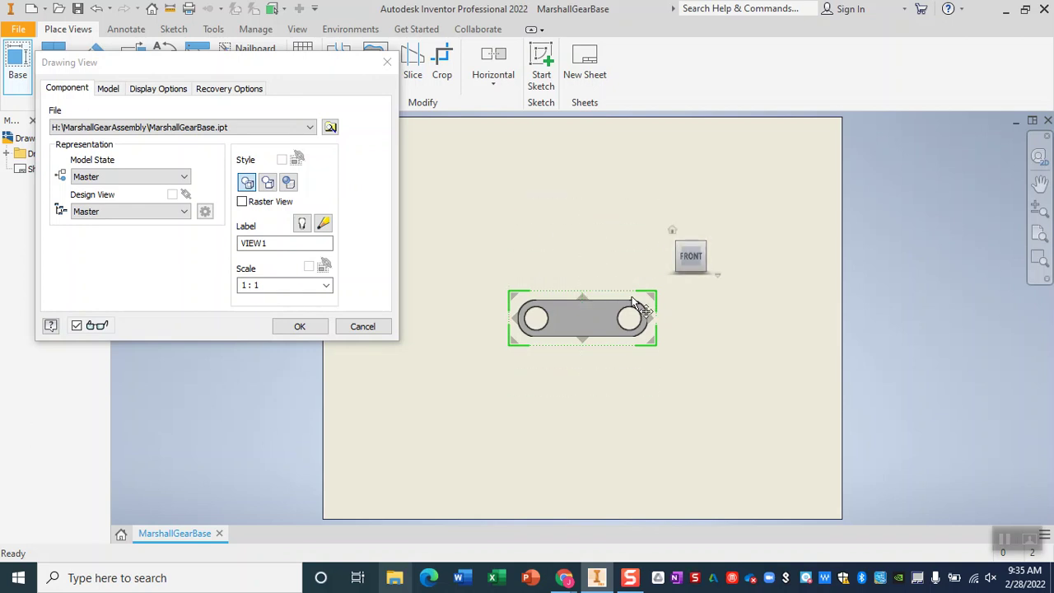
left_click(274, 285)
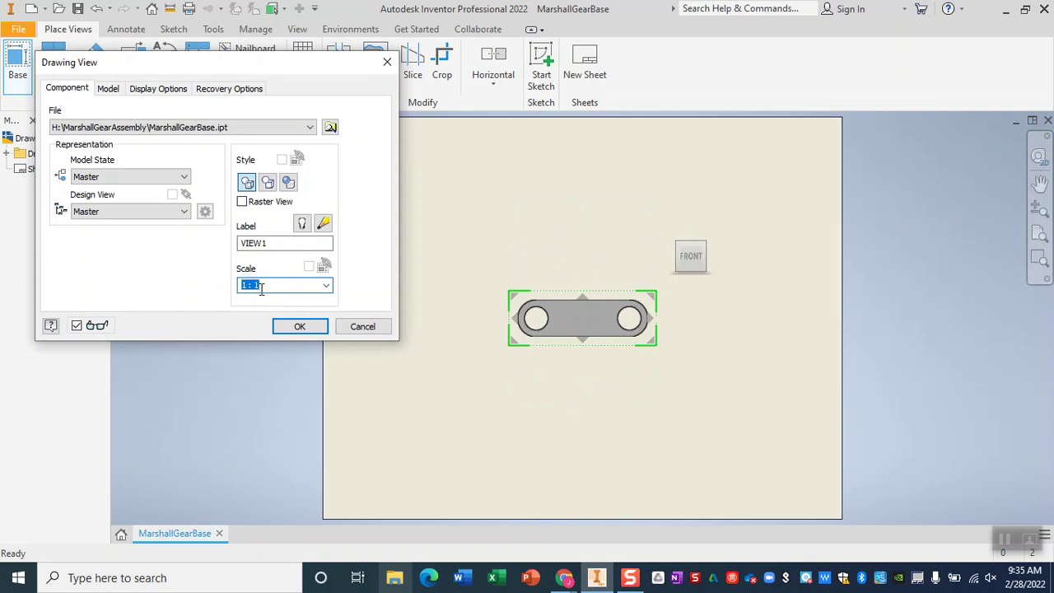
left_click(300, 330)
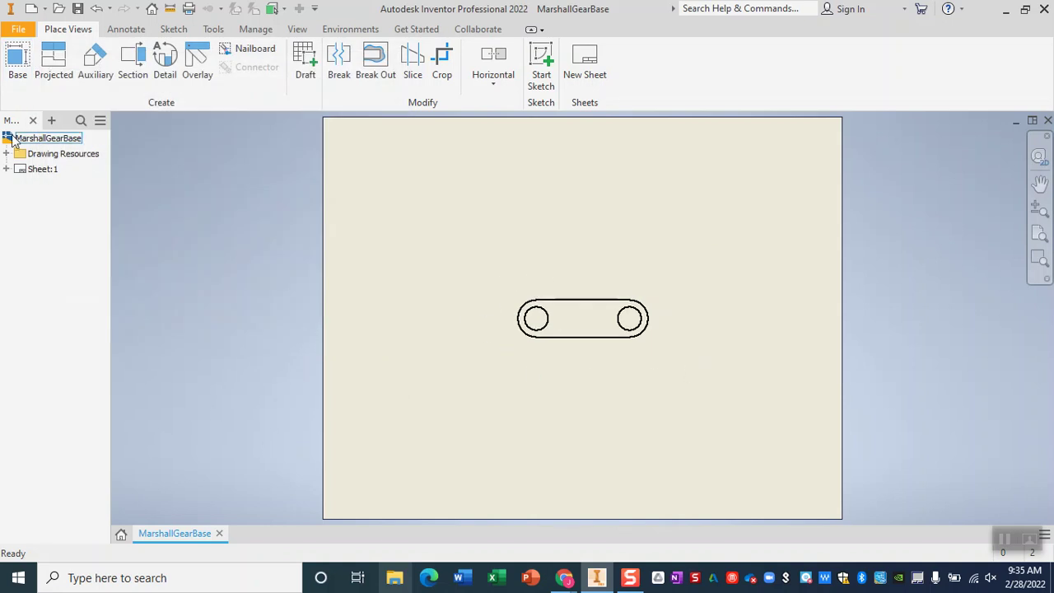
left_click(7, 169)
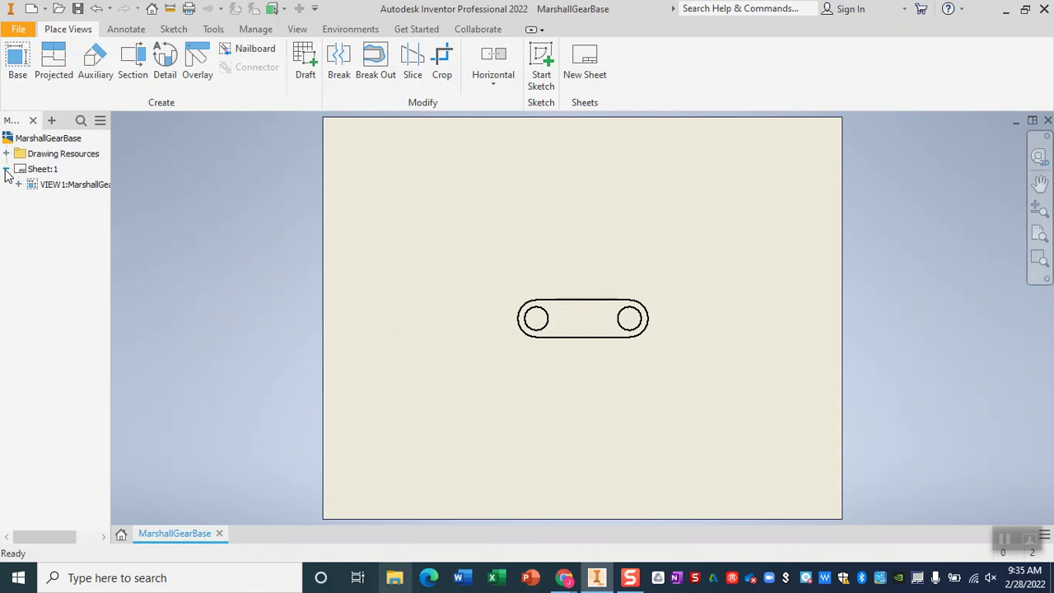
double_click(72, 189)
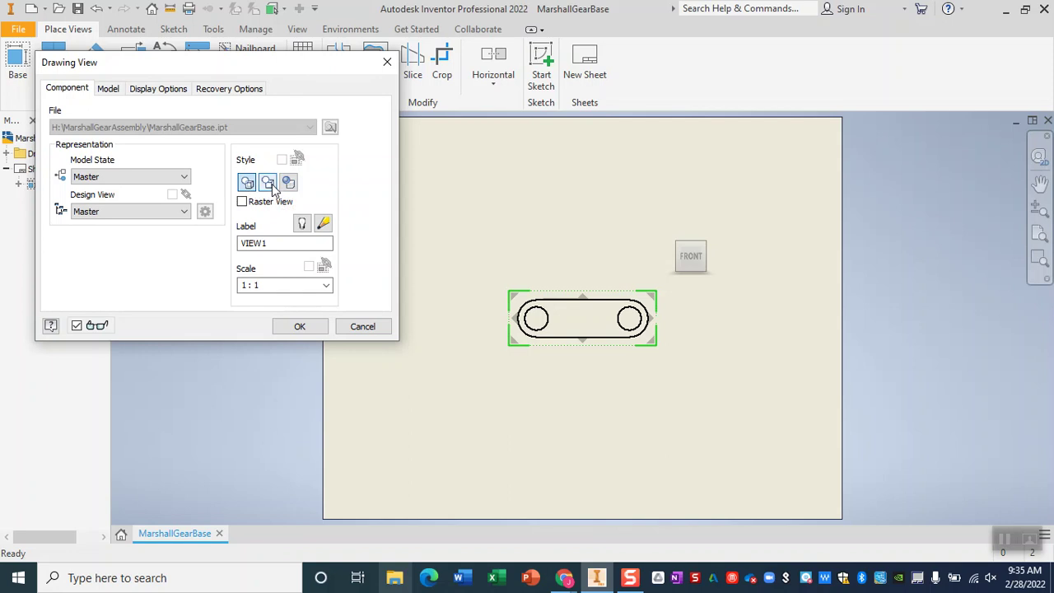
left_click(288, 184)
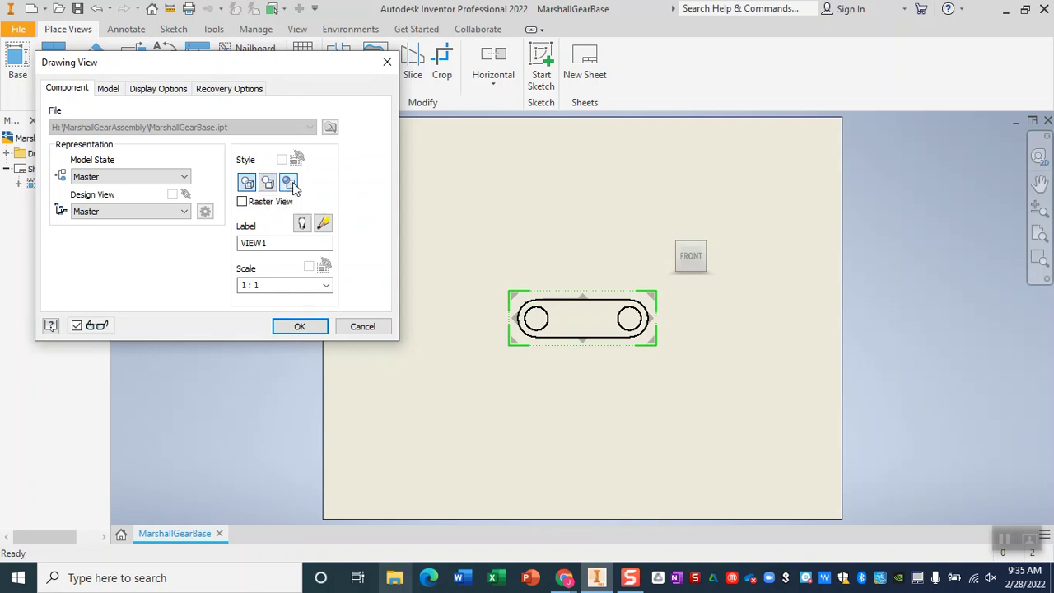
left_click(291, 185)
left_click(299, 327)
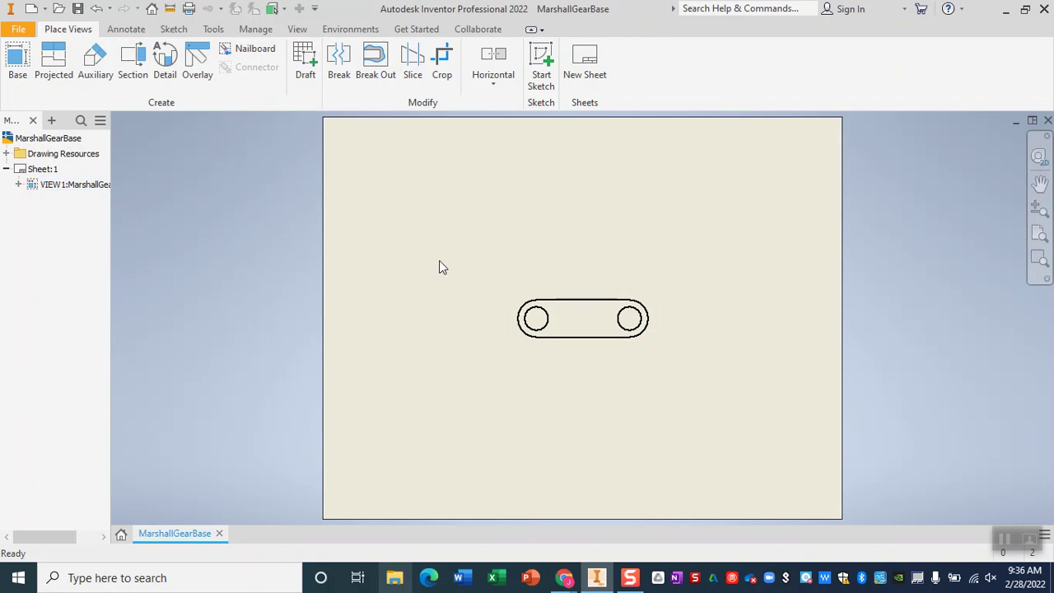
Export the drawing as MarshallGearBase.pdf into the network drive's MarshallGearAssembly folder
left_click(18, 31)
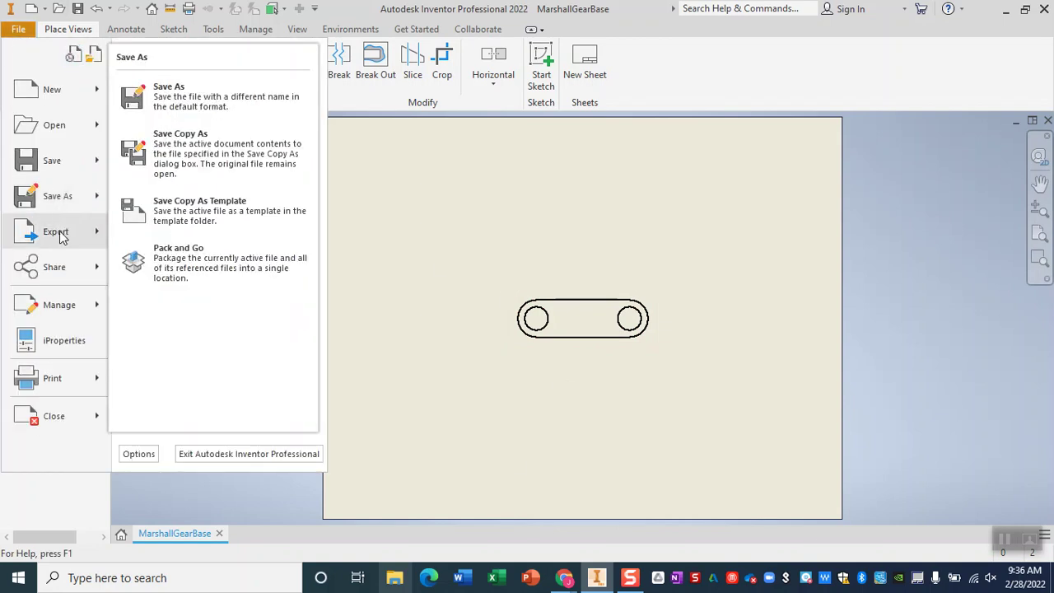
mouse_move(64, 233)
left_click(220, 198)
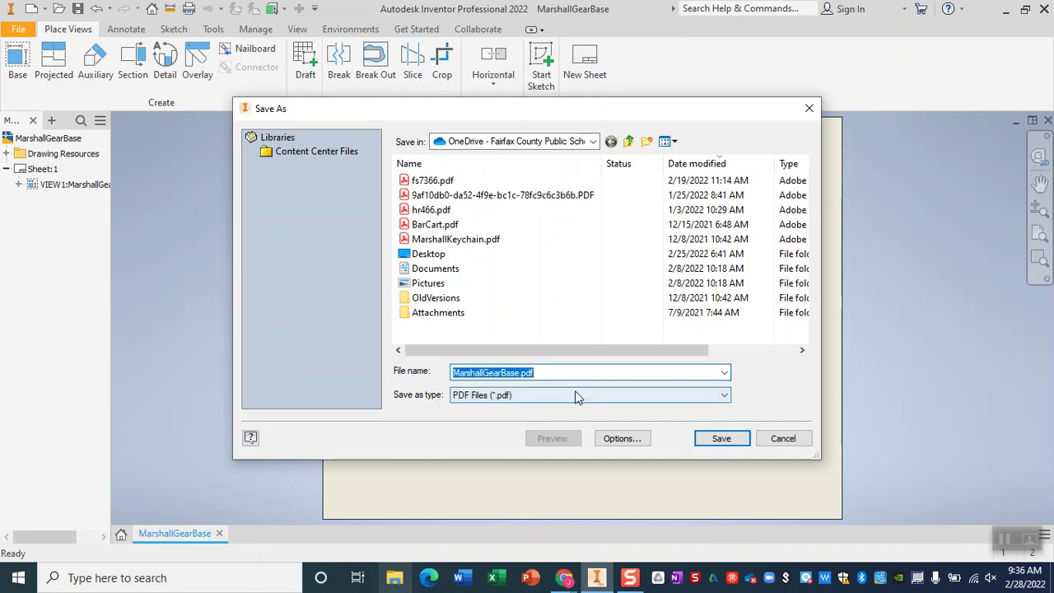
left_click(592, 141)
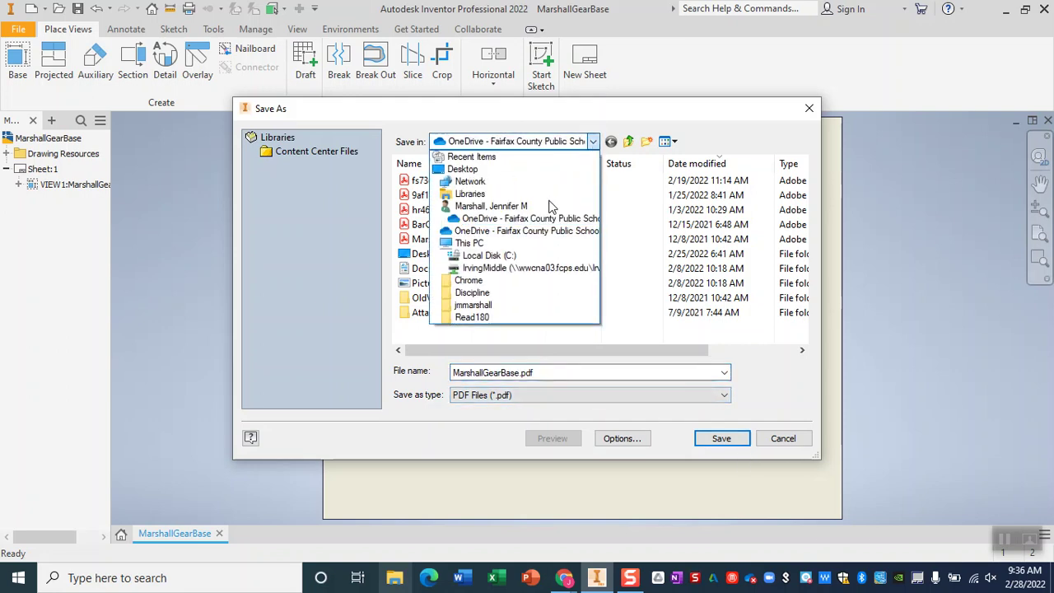
left_click(476, 243)
double_click(476, 244)
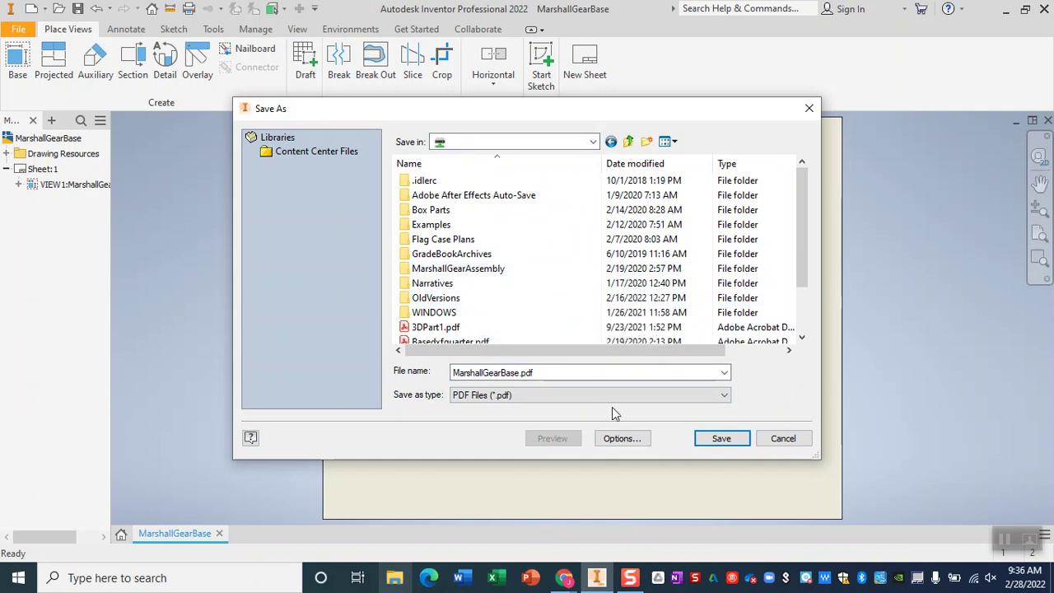
double_click(504, 272)
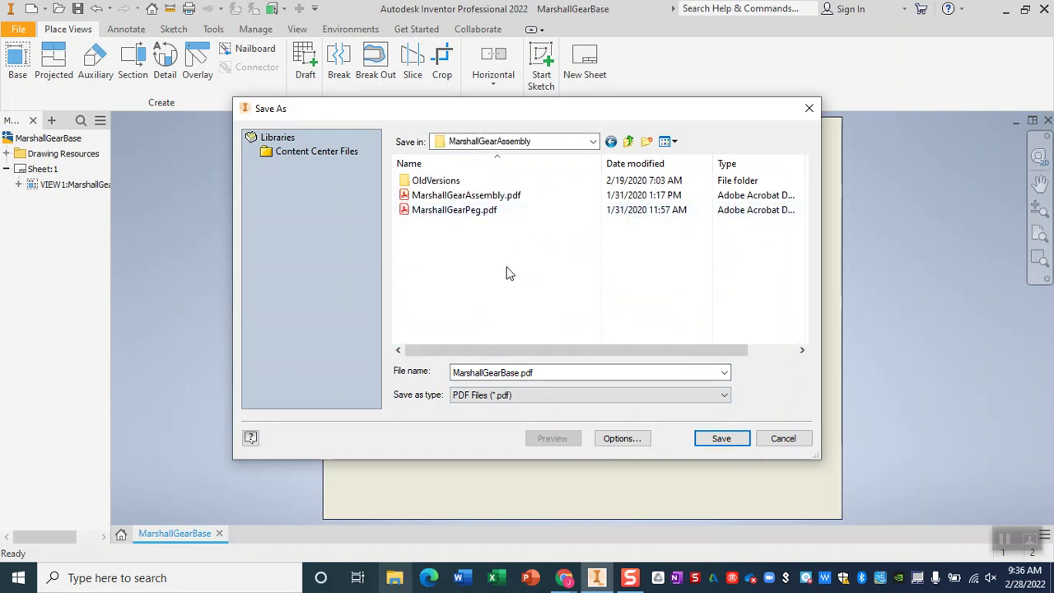
left_click(610, 372)
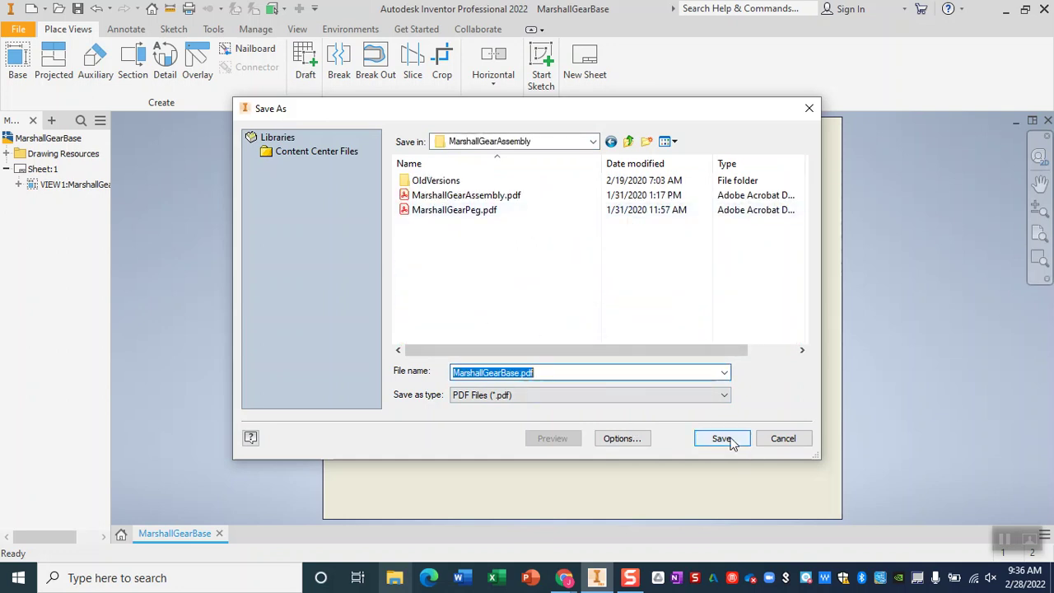
left_click(722, 439)
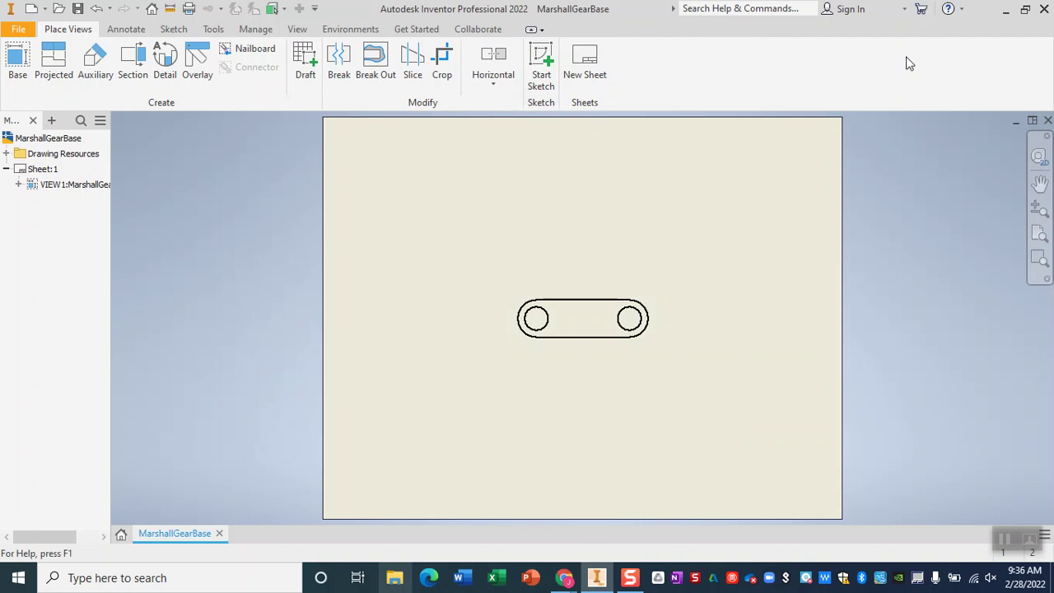
Minimize Inventor and launch Aspire 10.0 from the Start menu's My Applications folder
left_click(1006, 10)
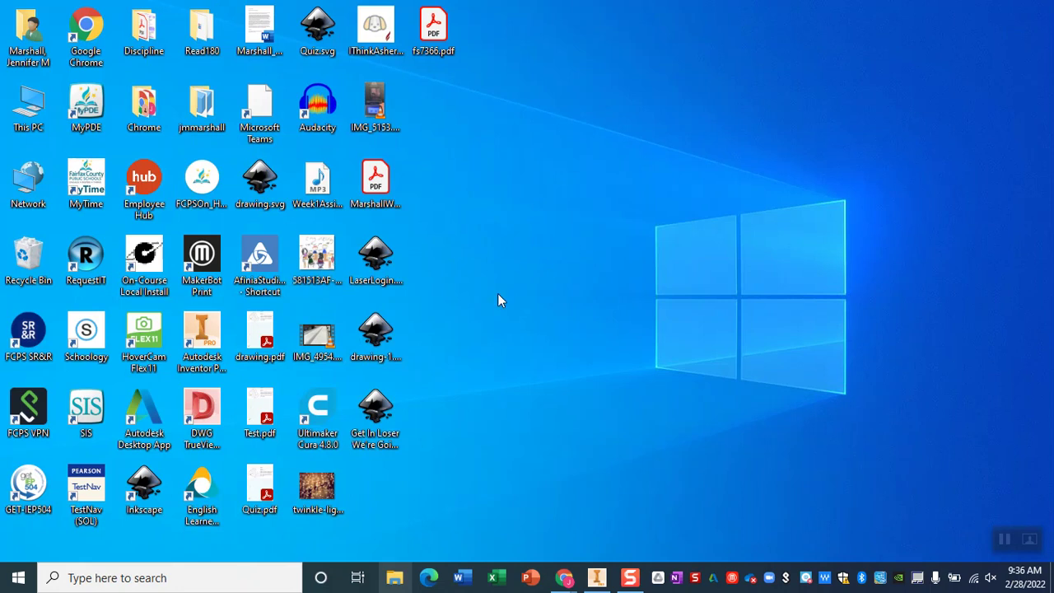
left_click(18, 577)
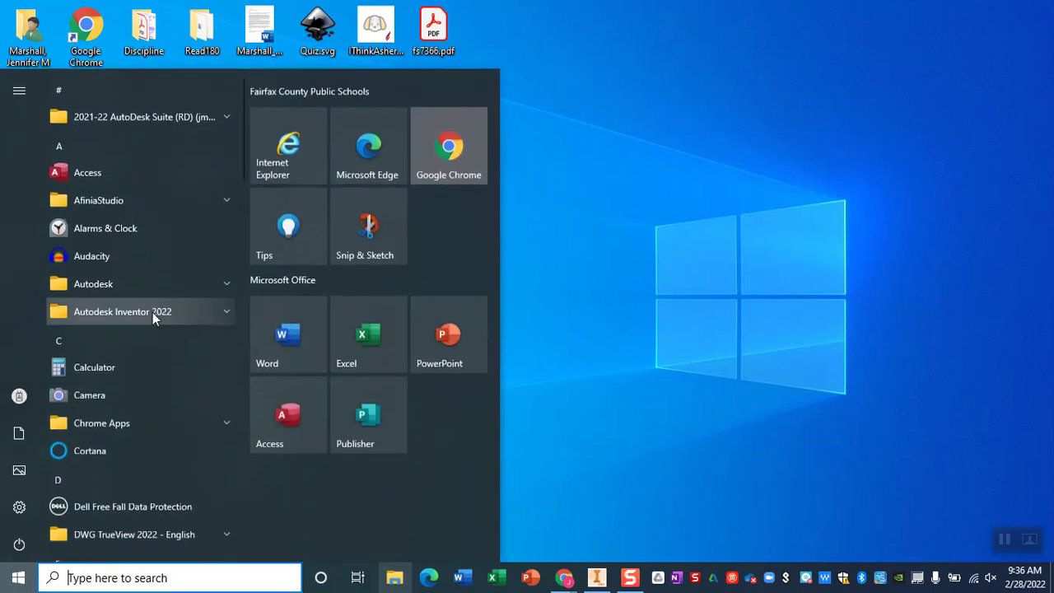
scroll(152, 312, "down", 15)
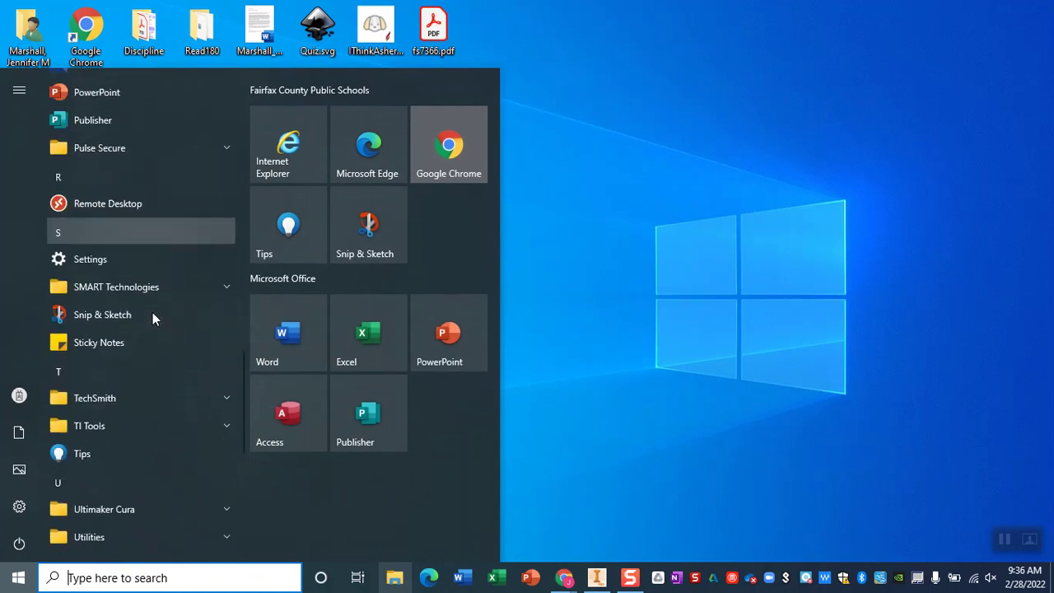
scroll(121, 421, "up", 8)
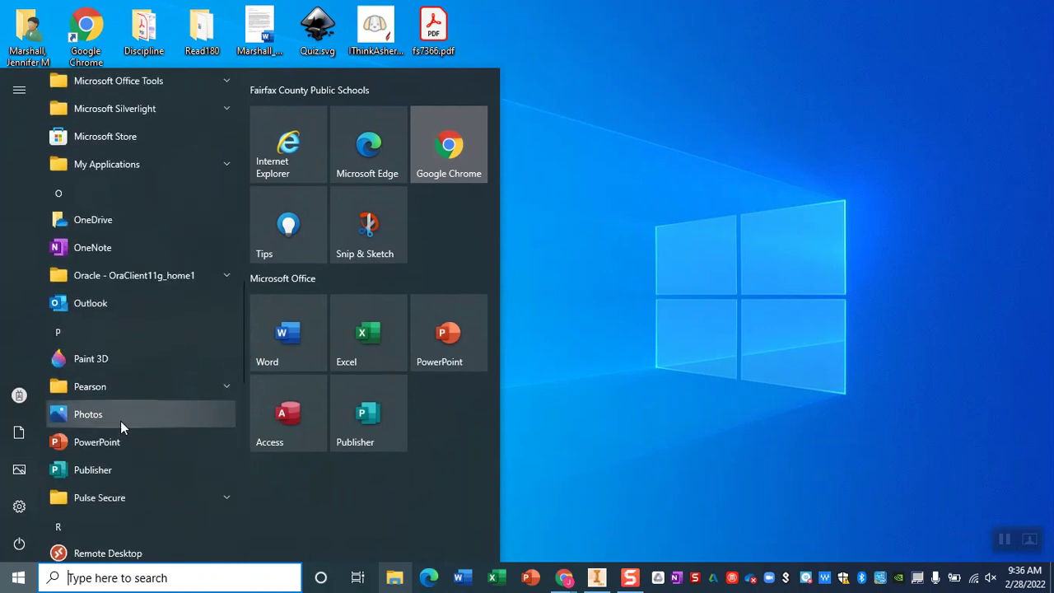
scroll(120, 421, "up", 2)
left_click(157, 272)
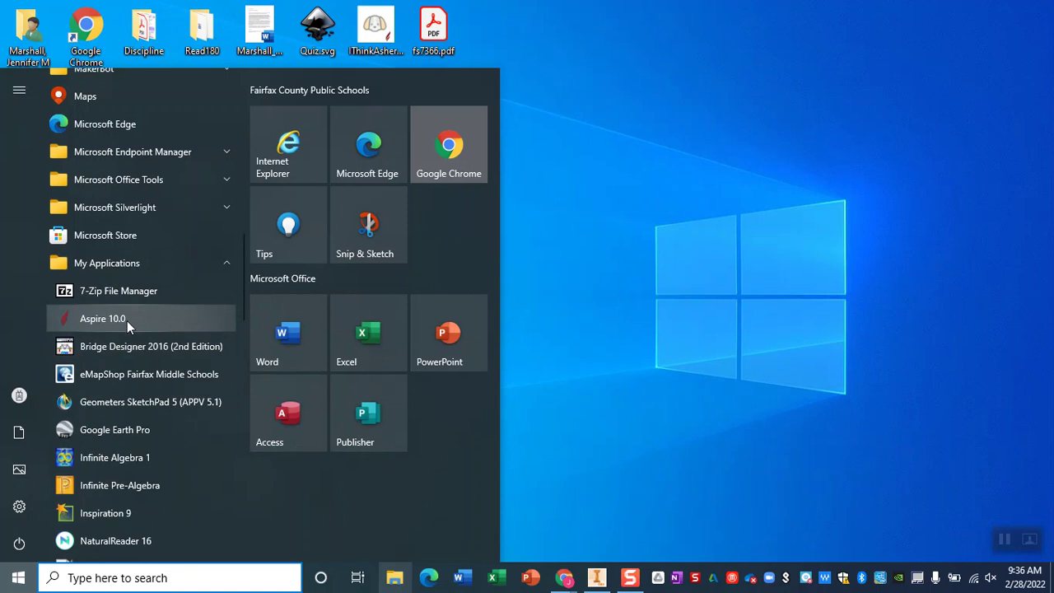
left_click(103, 319)
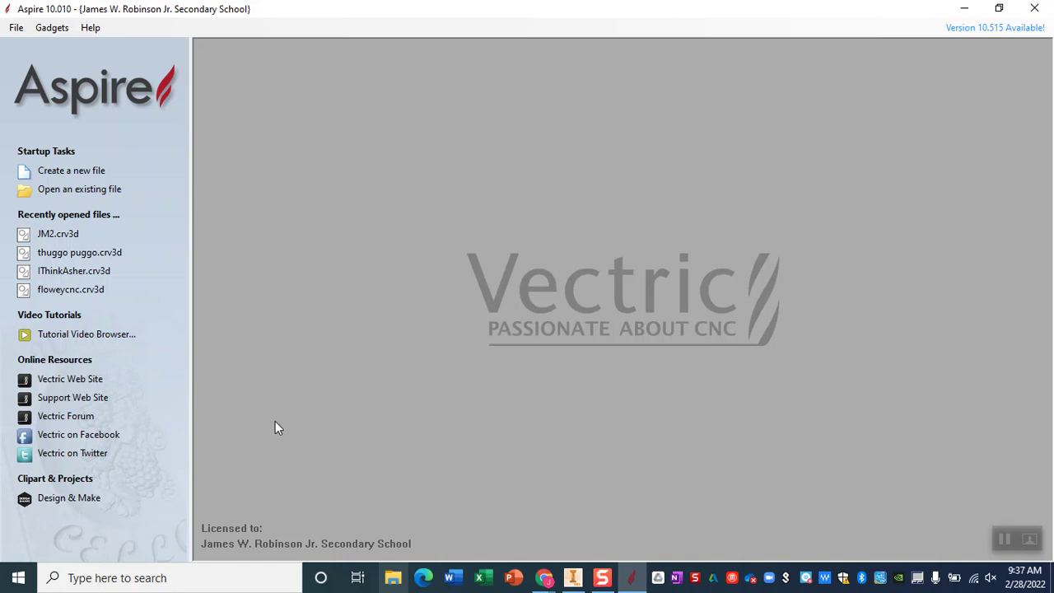
Create a new single-sided job 4 in wide, 5 in high and 0.25 in thick
left_click(86, 170)
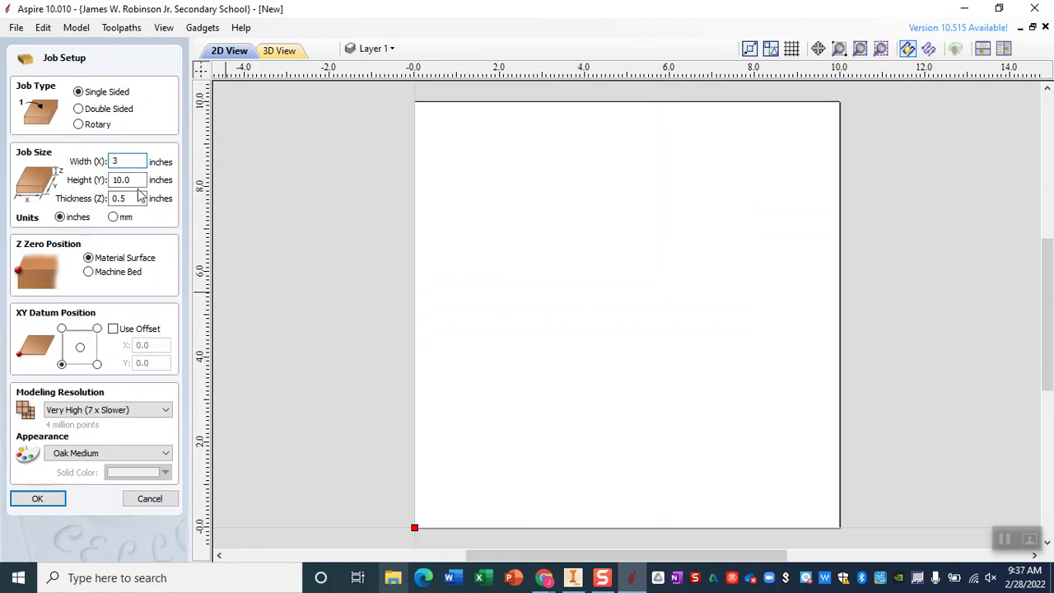
key("Tab")
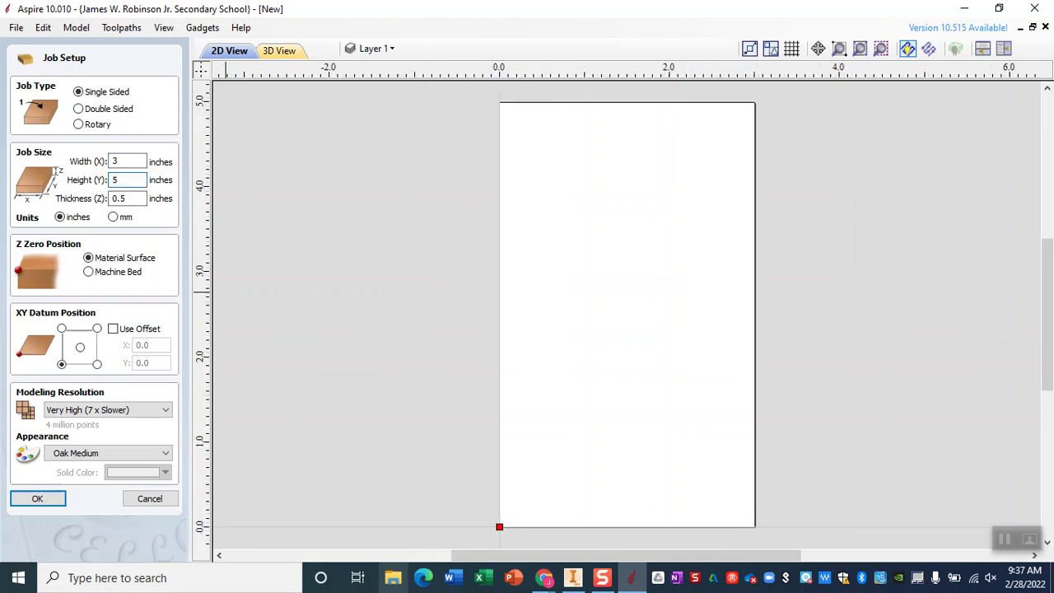
double_click(122, 161)
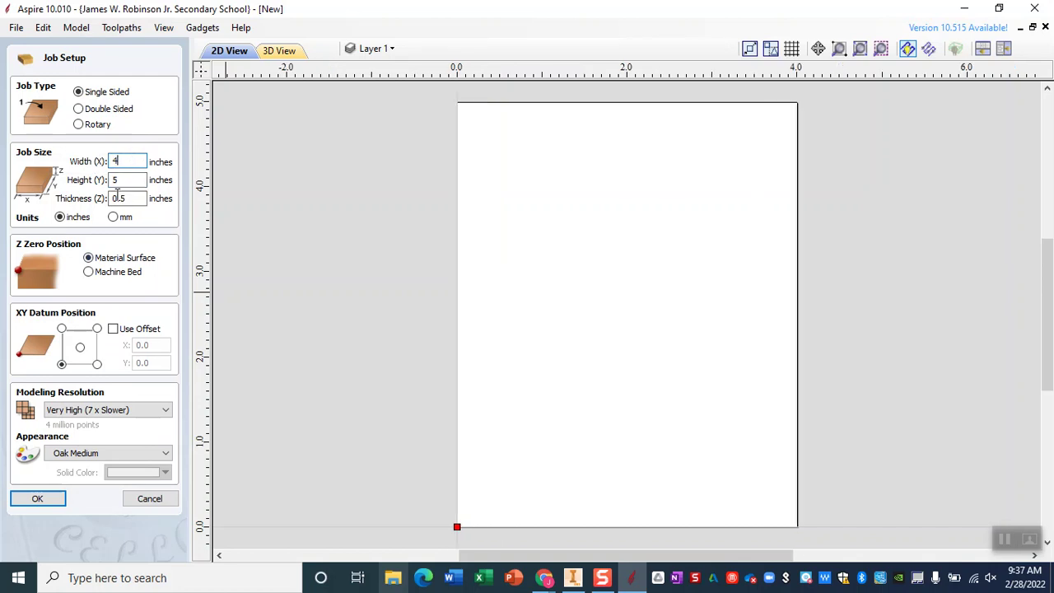
left_click(124, 179)
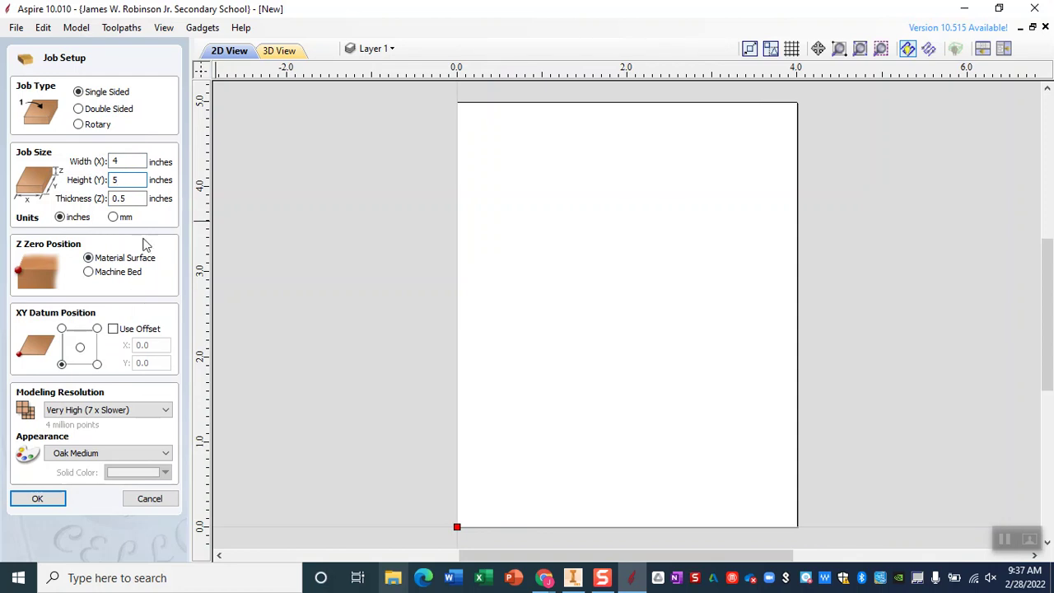
left_click_drag(134, 200, 105, 204)
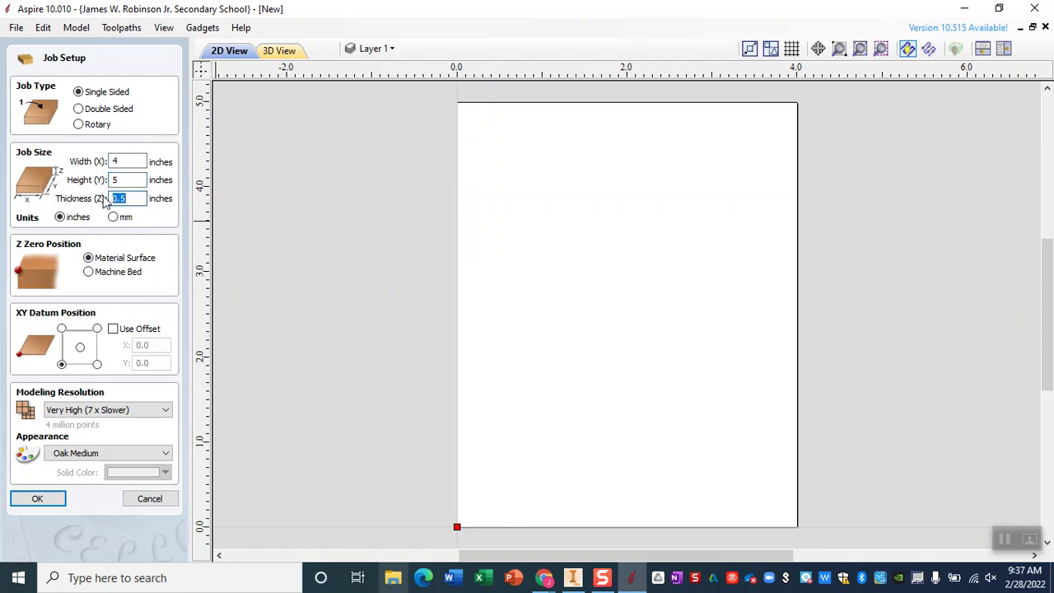
type(".2")
left_click(38, 499)
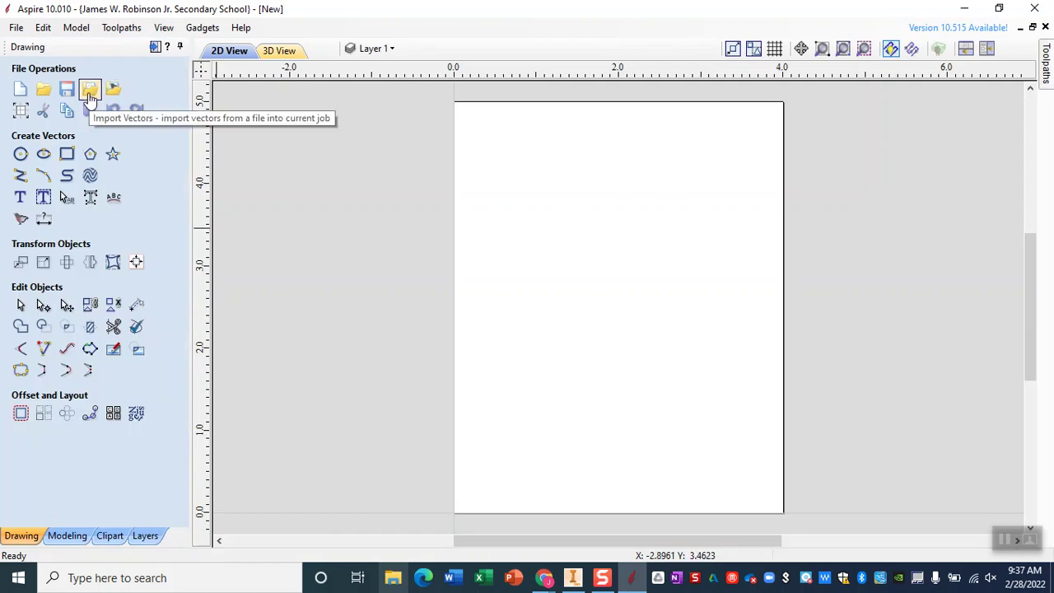
Import the vectors from MarshallGearBase.pdf in the MarshallGearAssembly folder
left_click(90, 93)
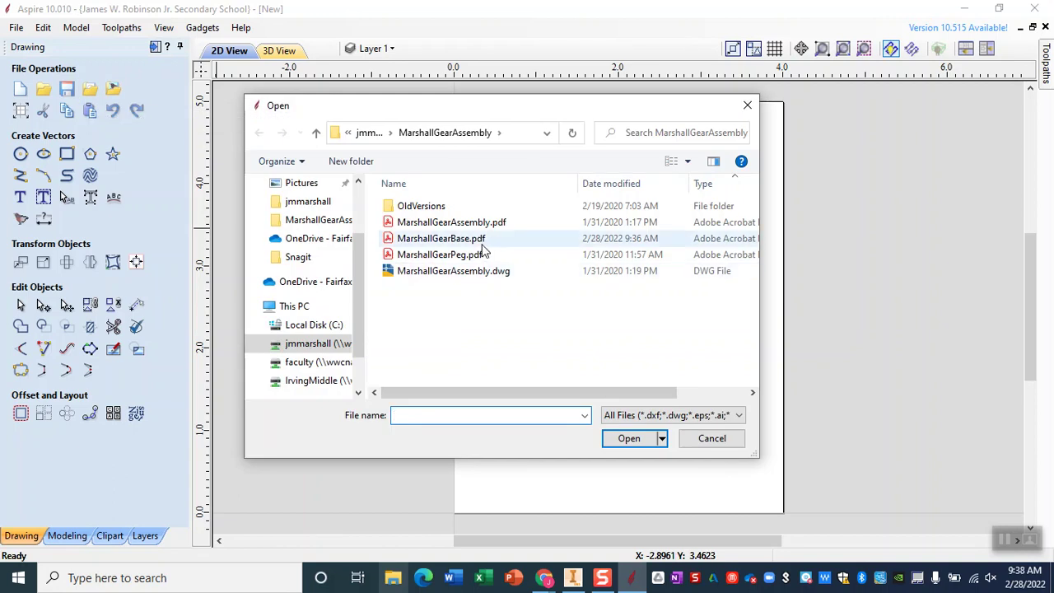
left_click(712, 439)
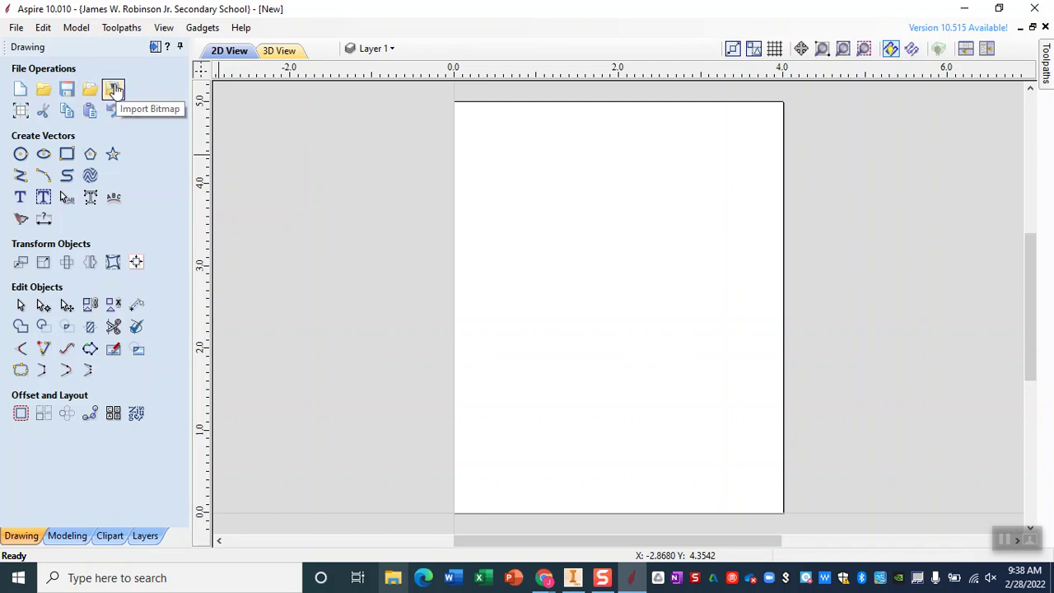
left_click(89, 89)
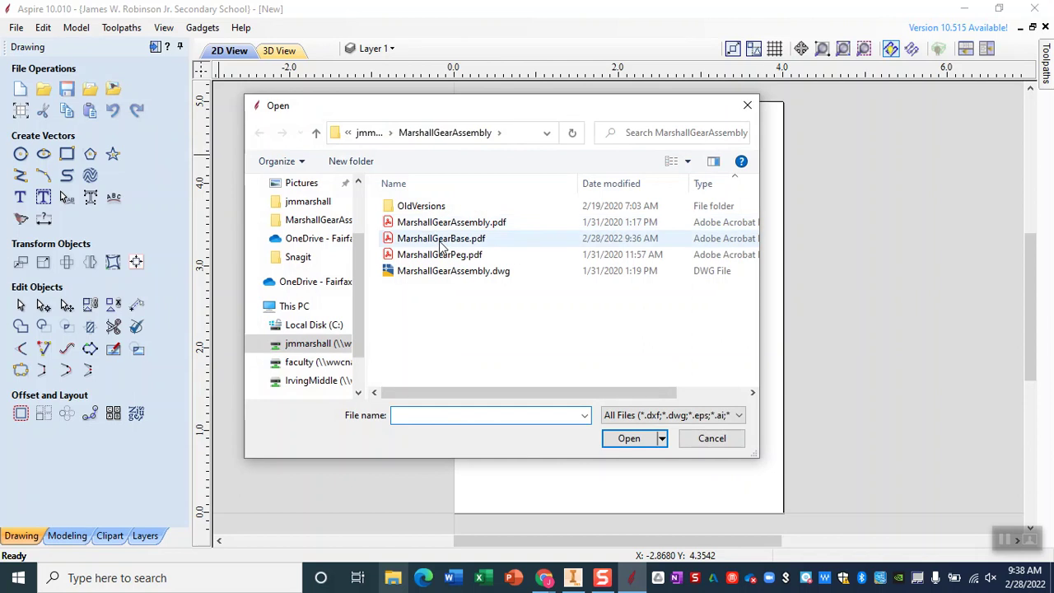
left_click(441, 241)
left_click(636, 439)
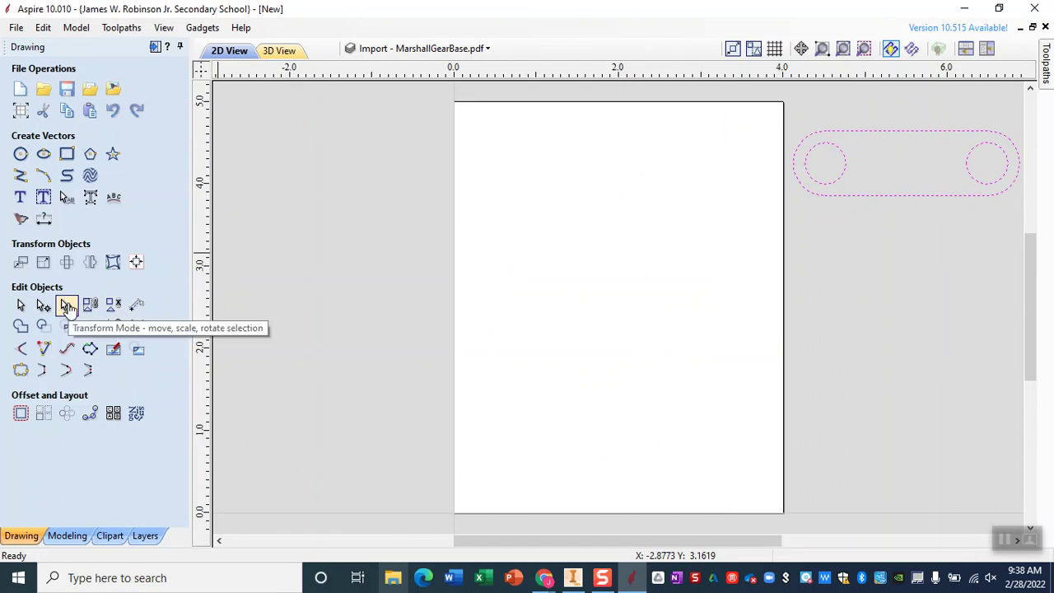
Move the imported slot and circles onto the material and centre them on the sheet
left_click(68, 306)
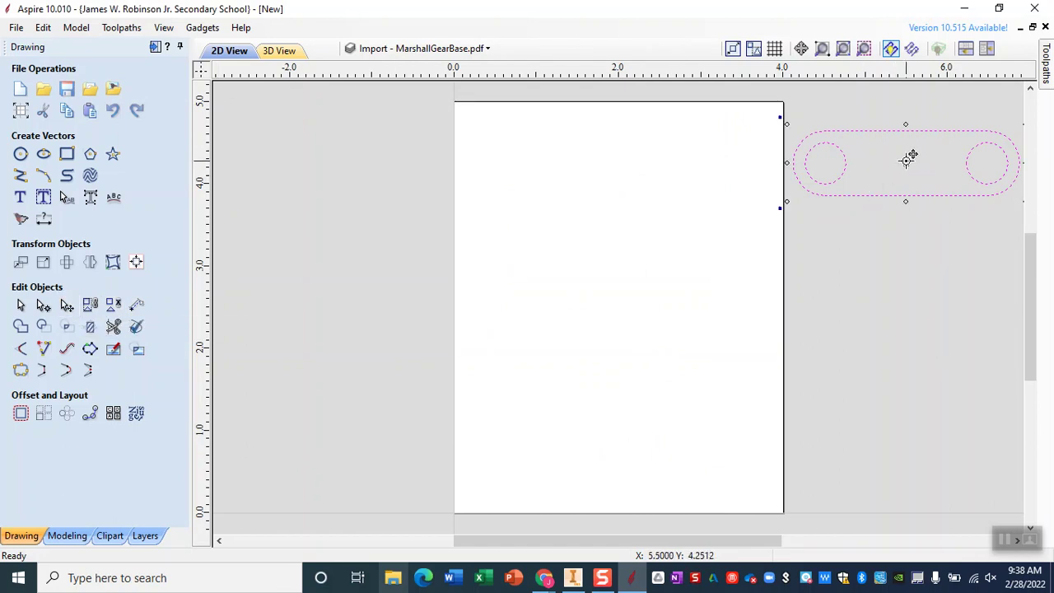
left_click_drag(906, 157, 619, 297)
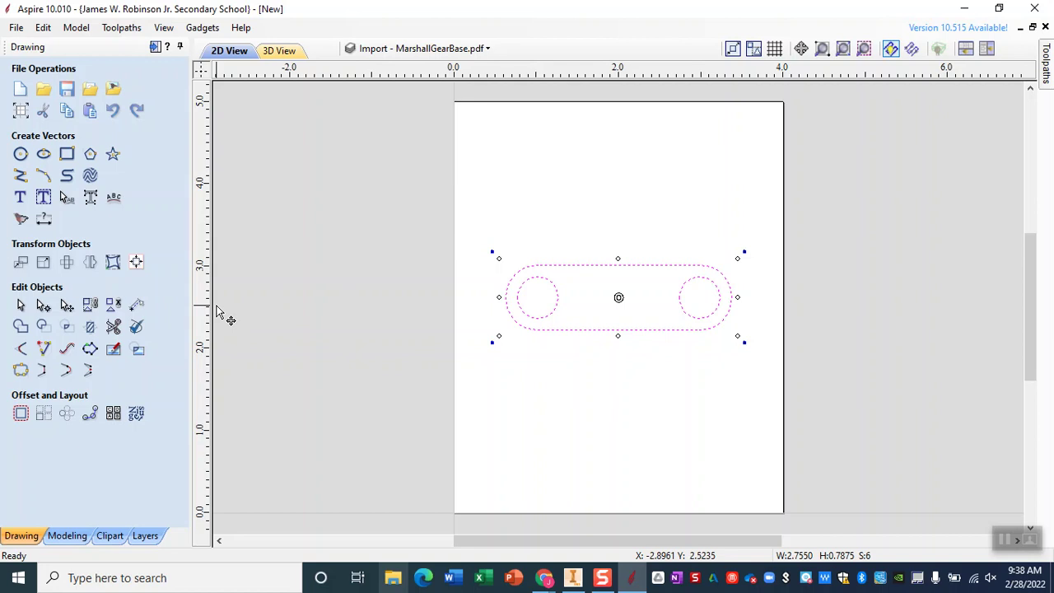
left_click(136, 262)
left_click(112, 217)
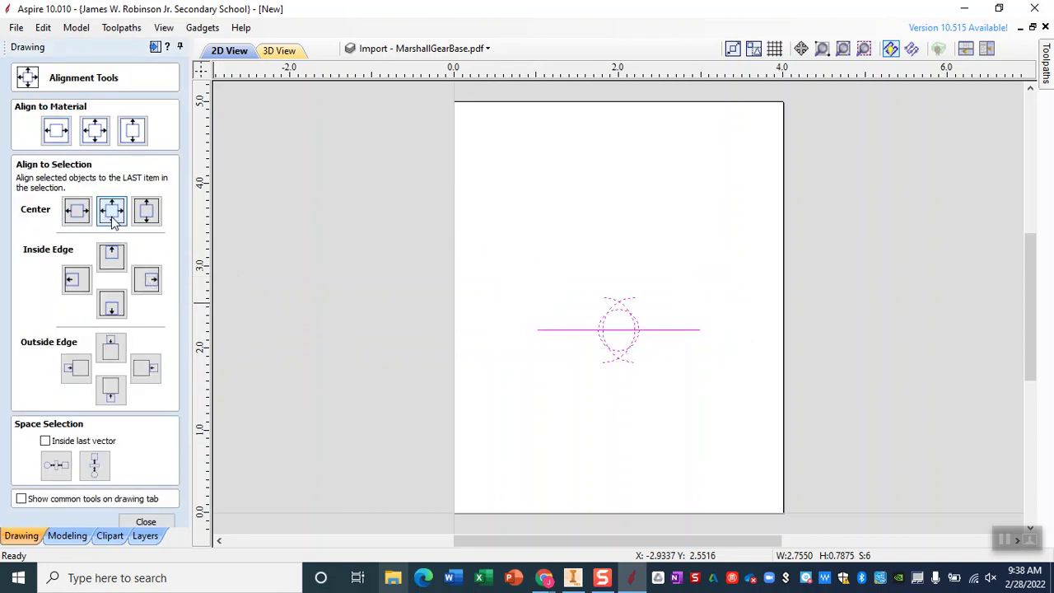
key("ctrl+z")
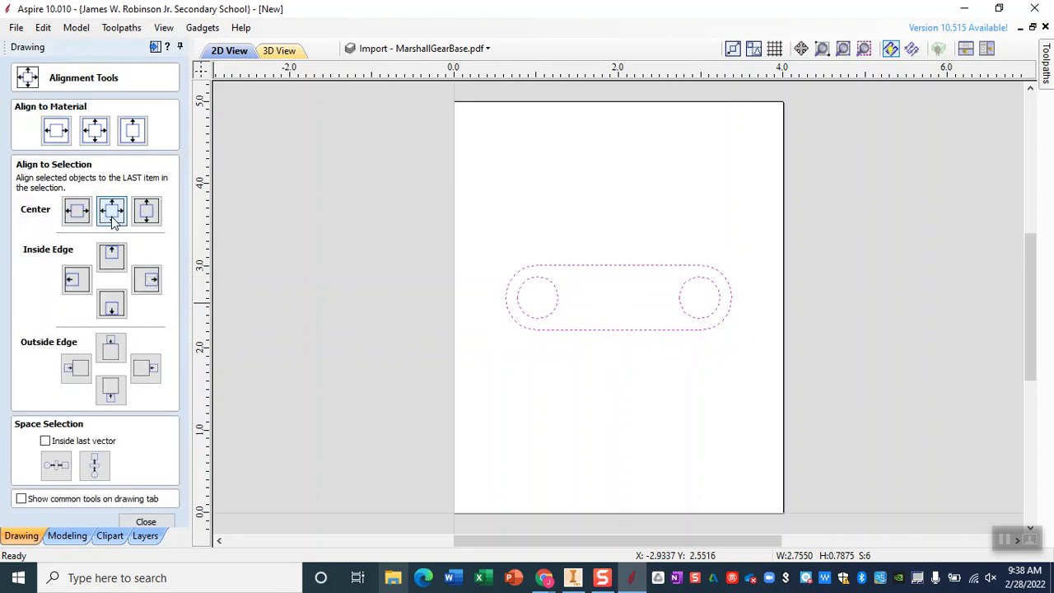
left_click(96, 132)
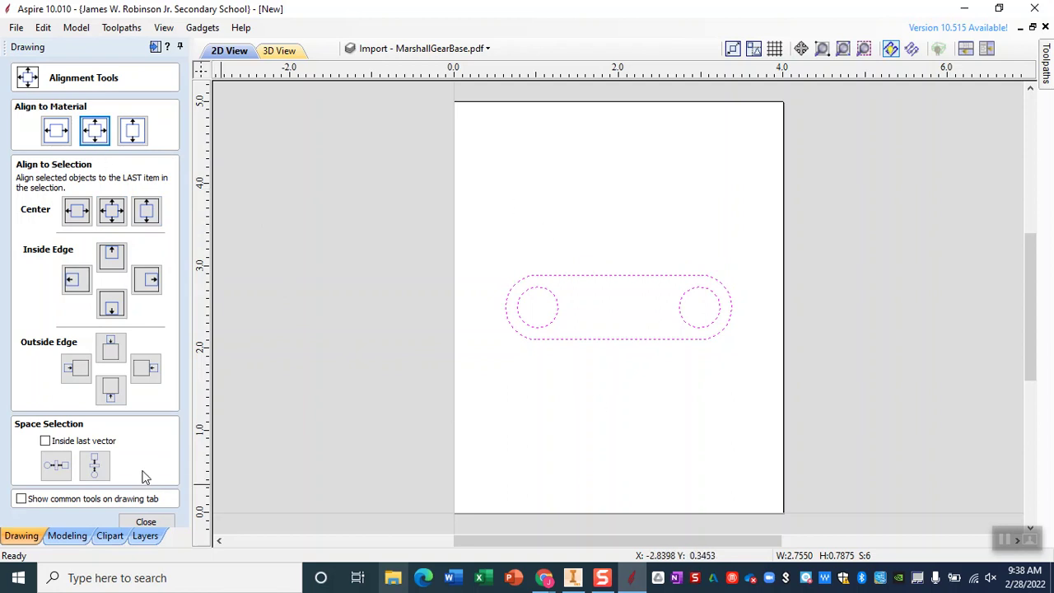
left_click(146, 522)
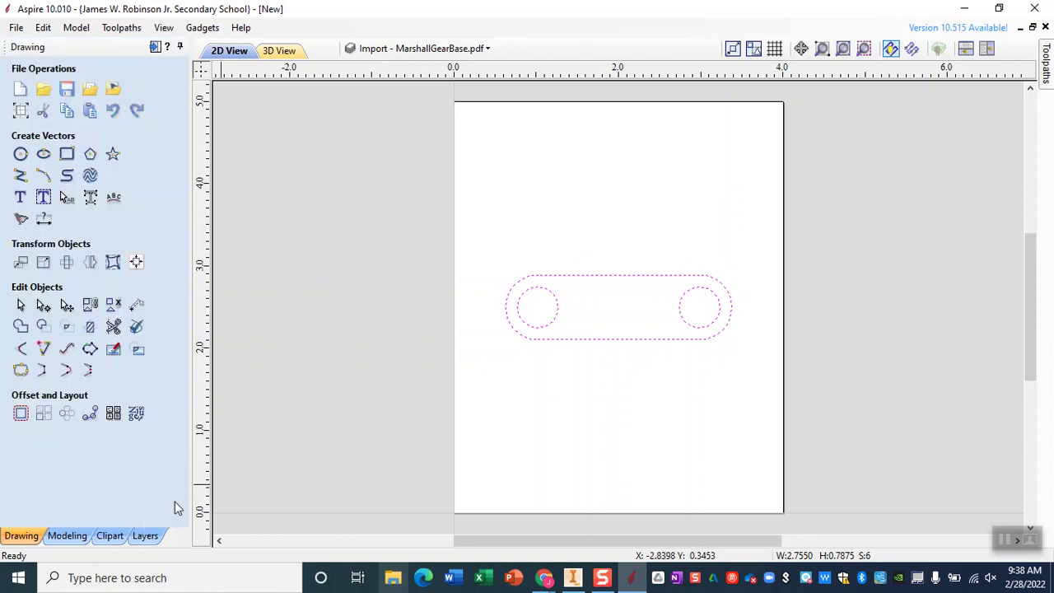
left_click(21, 373)
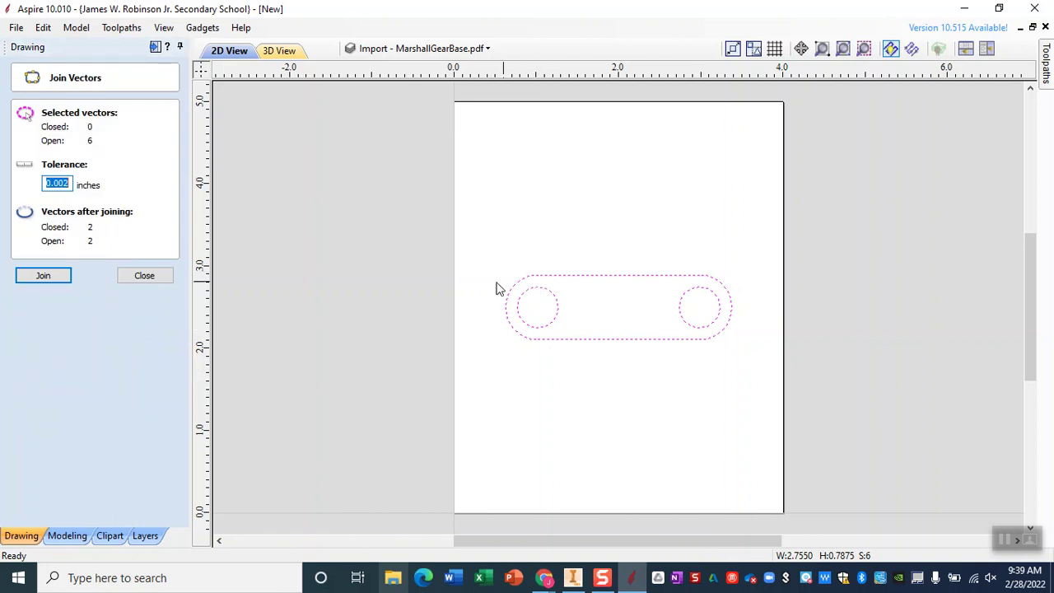
Join the six open vectors at 0.002 in tolerance and confirm the circles closed
left_click(59, 284)
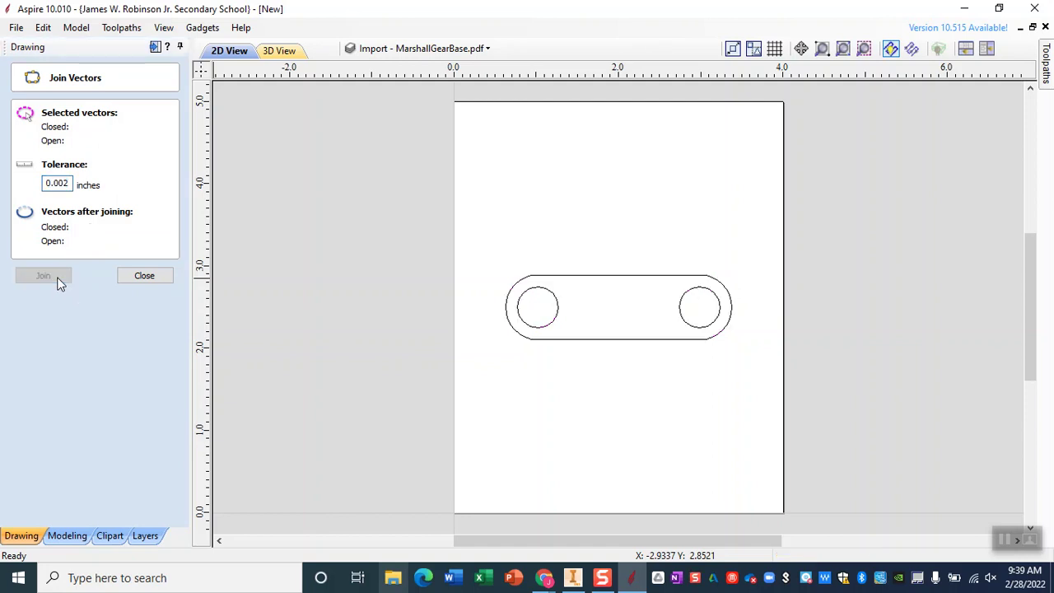
left_click(533, 328)
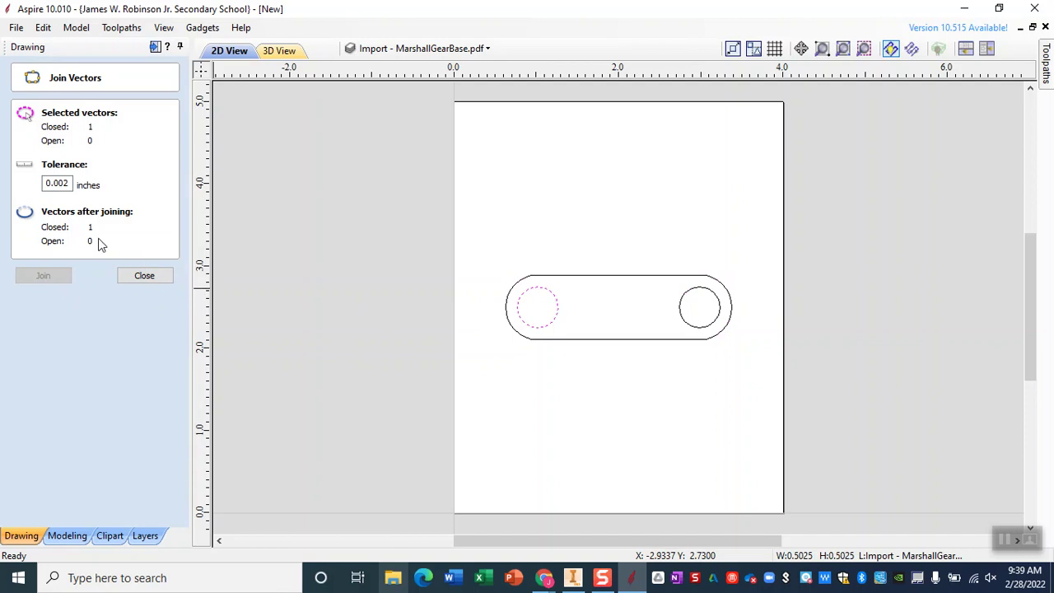
left_click(563, 284)
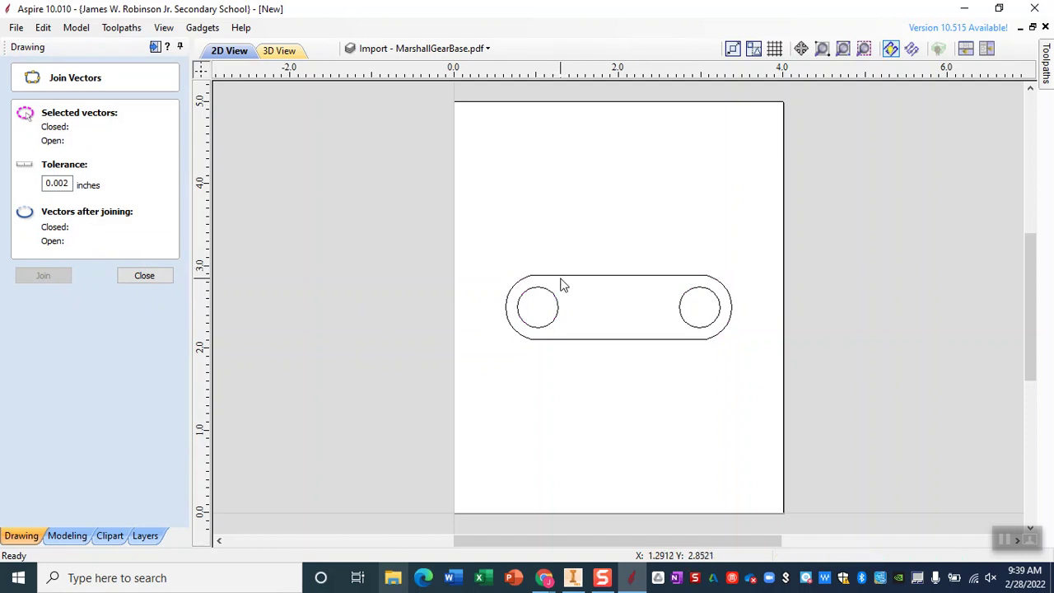
left_click(563, 277)
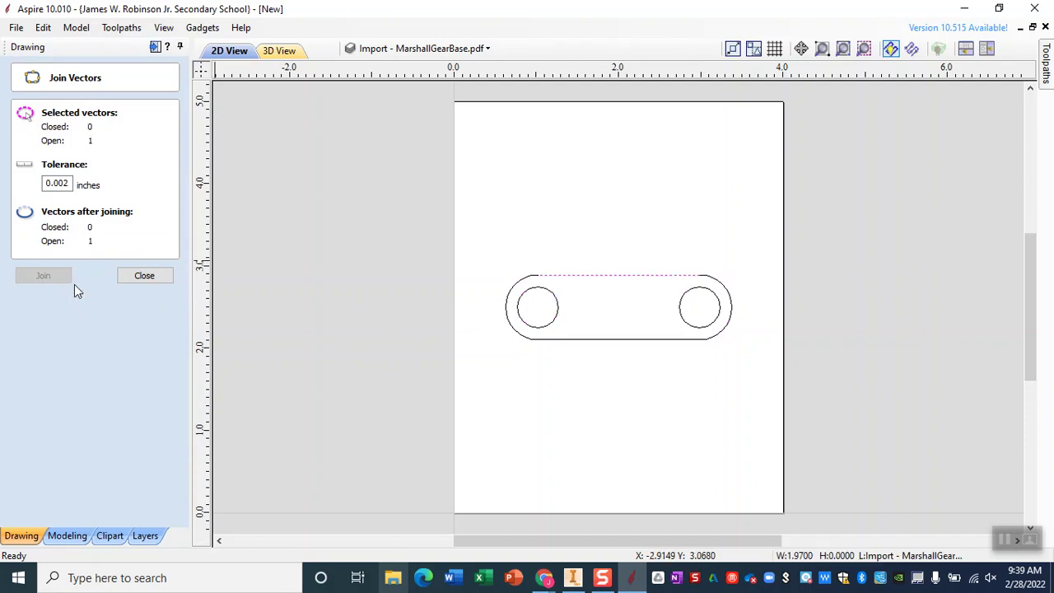
left_click(153, 287)
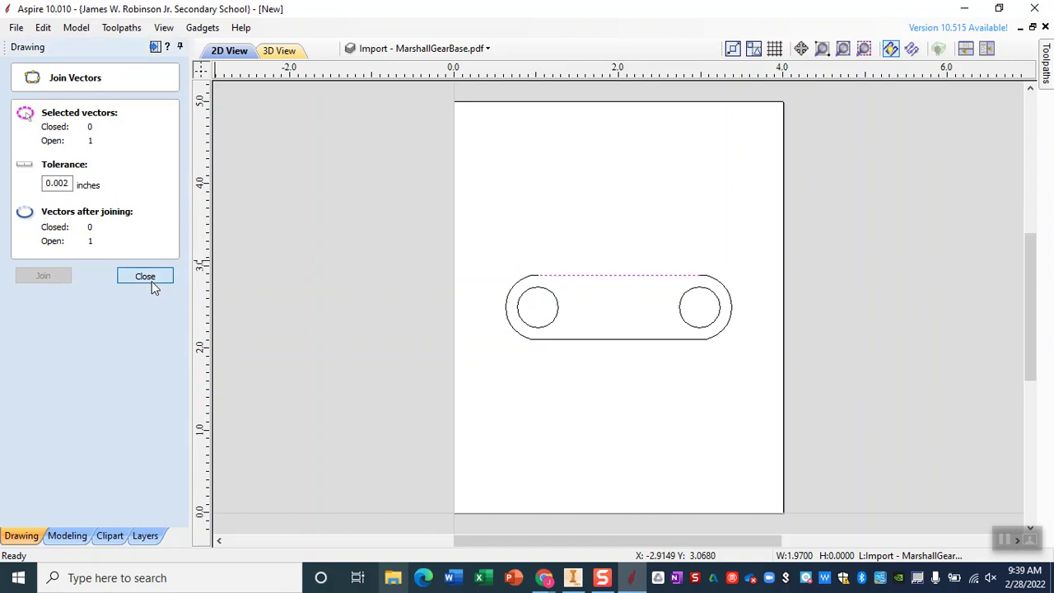
left_click(640, 226)
Pin the Toolpaths panel, select both small circles, and start a Pocket toolpath
left_click(1048, 73)
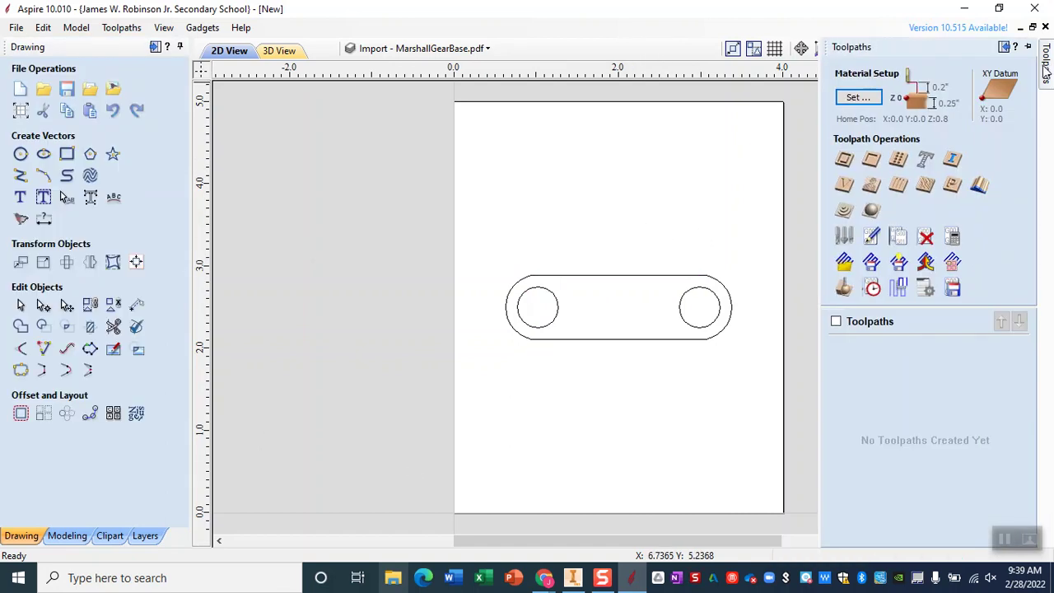
left_click(1034, 53)
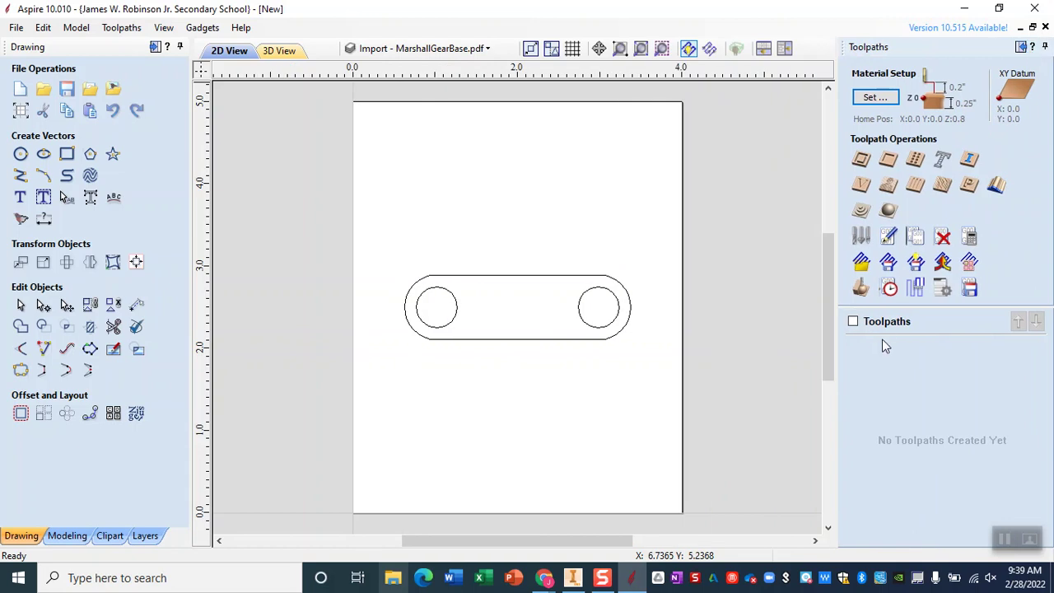
left_click(453, 325)
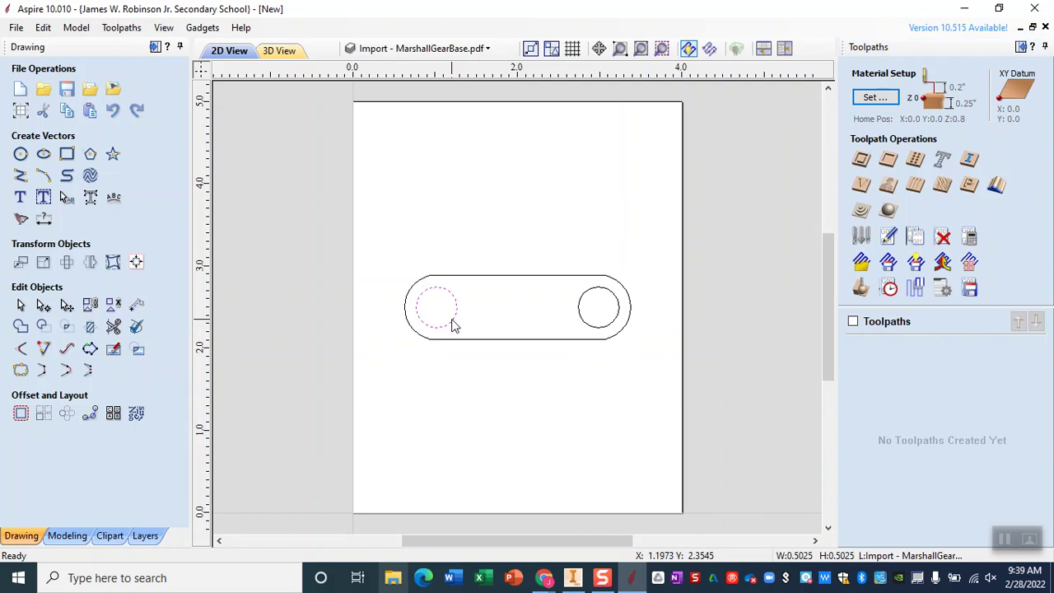
left_click(585, 321, "shift")
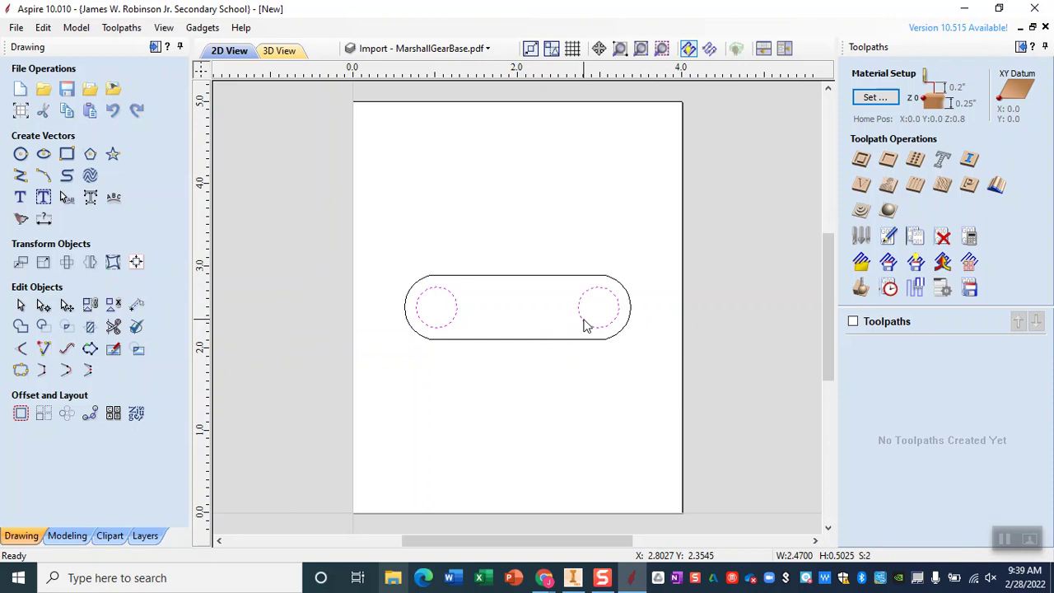
left_click(888, 162)
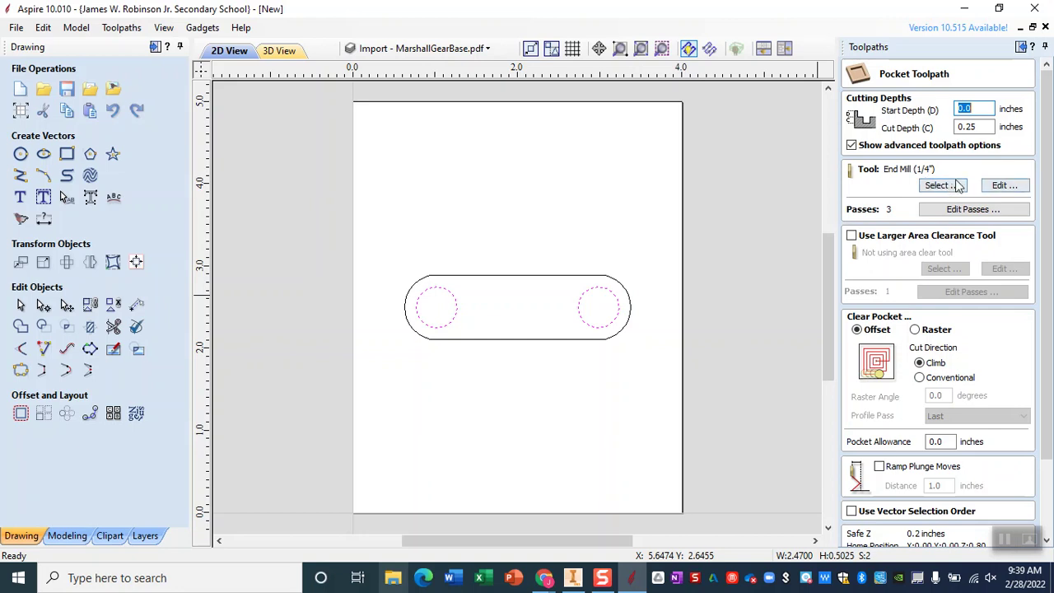
Choose the 1/4-inch End Mill from the Tool Database as the Pocket 1 cutter and calculate it
left_click(945, 185)
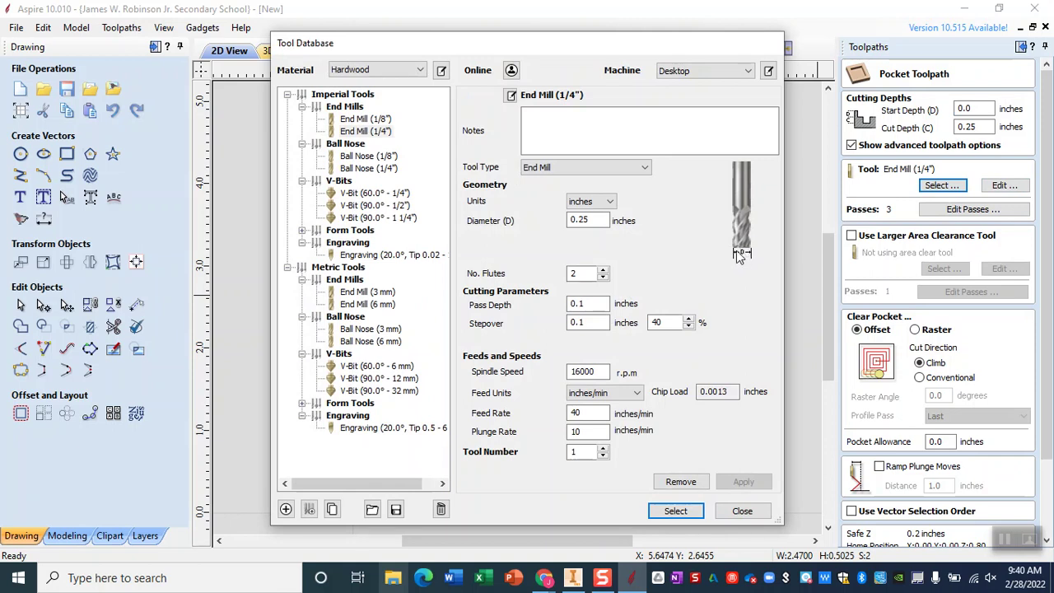
left_click(352, 194)
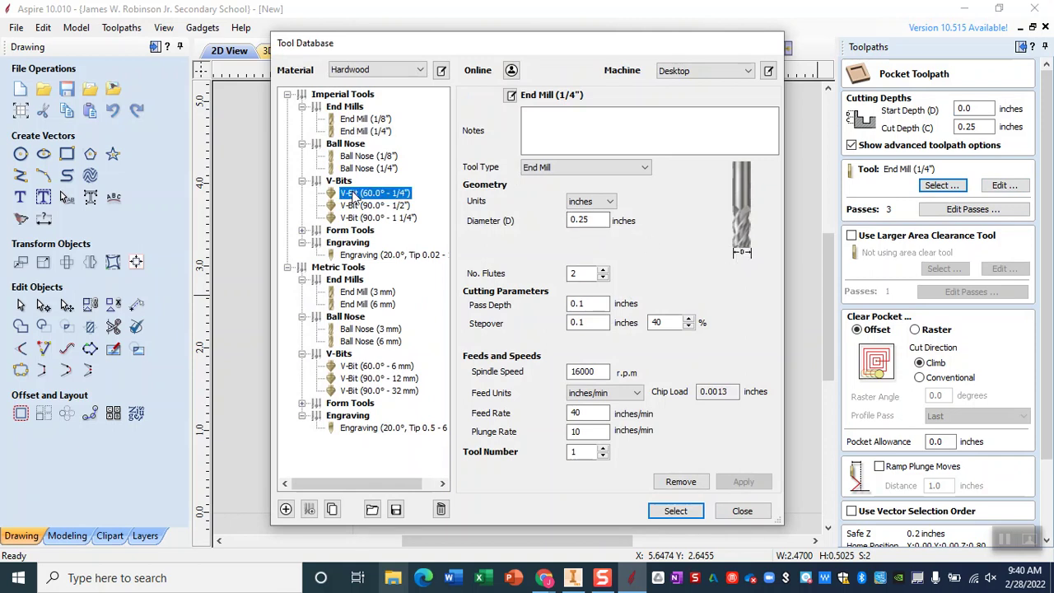
left_click(369, 133)
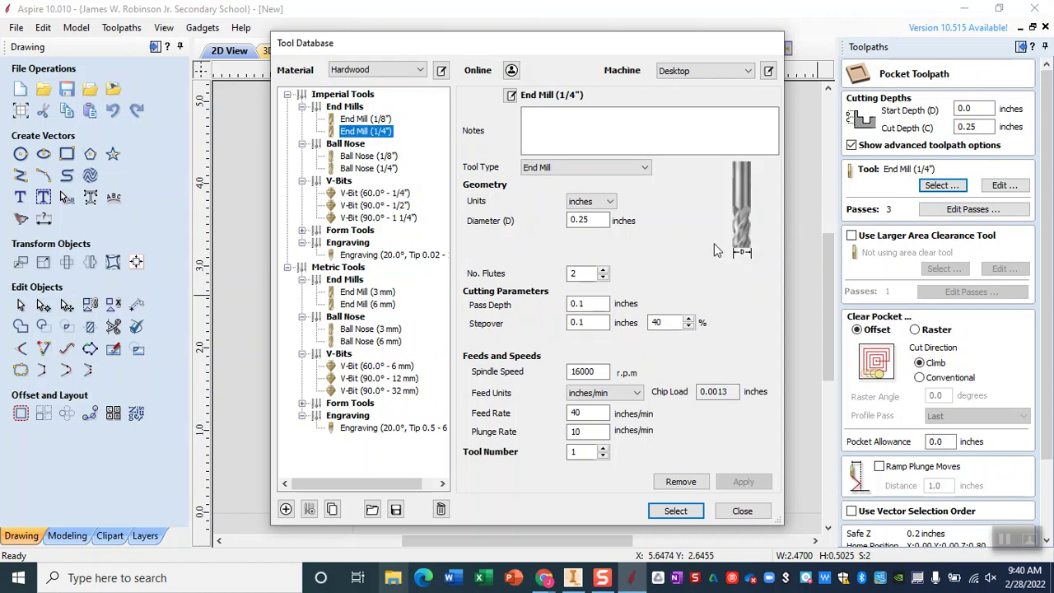
left_click(674, 322)
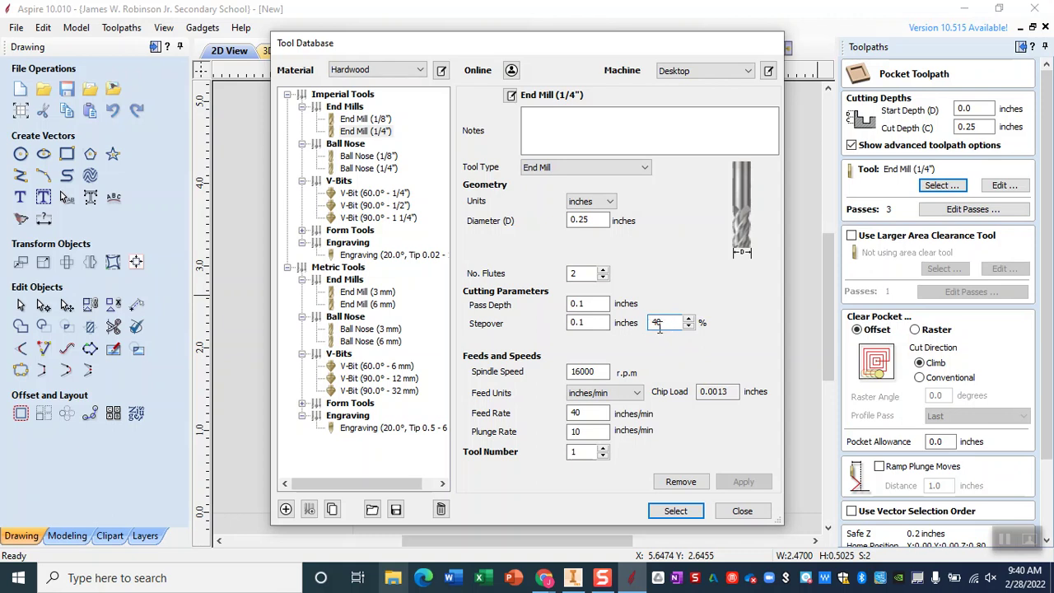
left_click(674, 511)
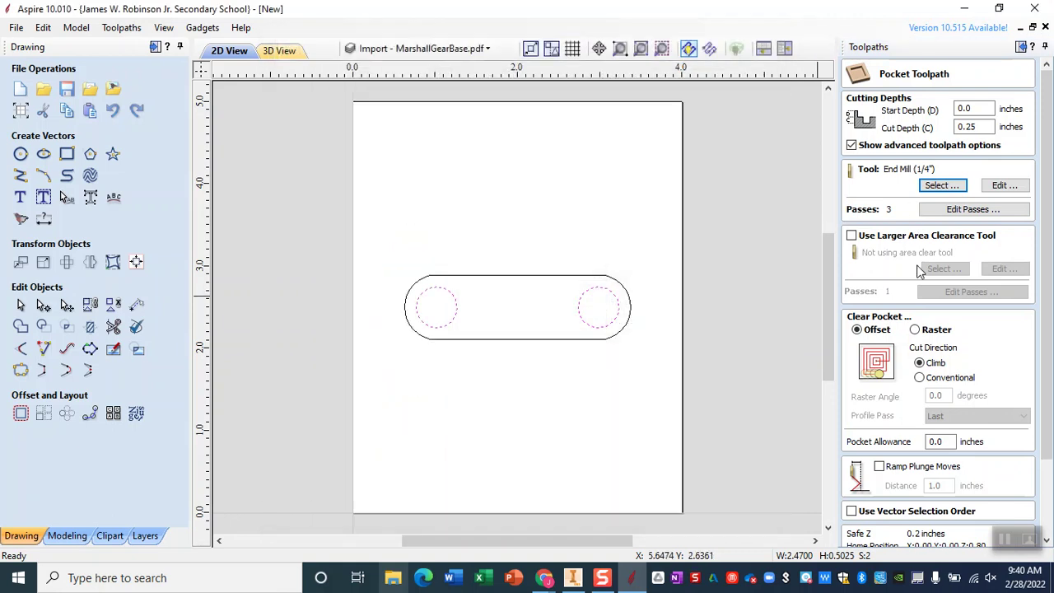
scroll(921, 272, "down", 2)
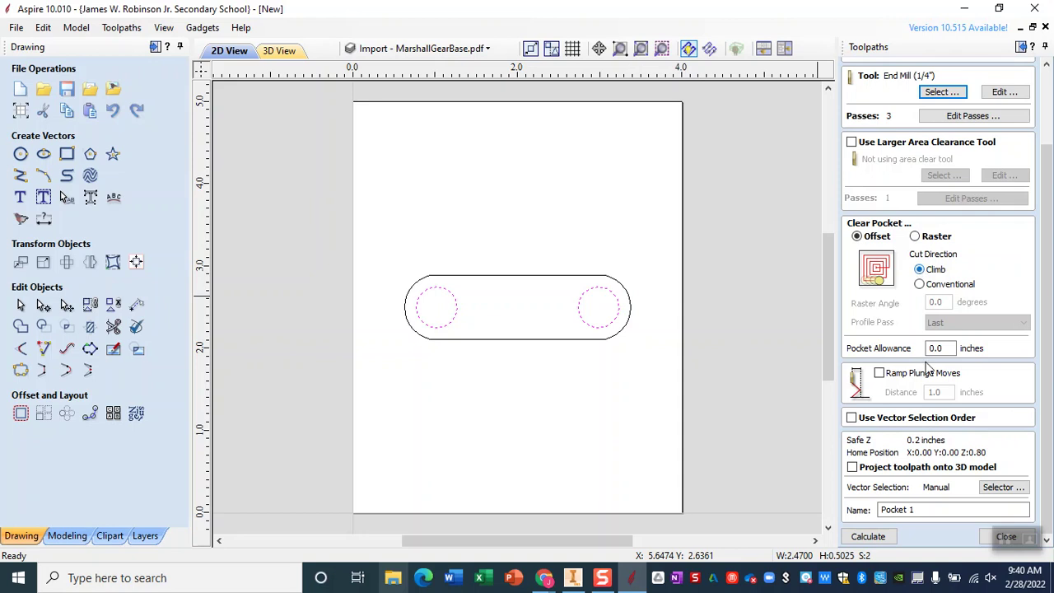
left_click(869, 536)
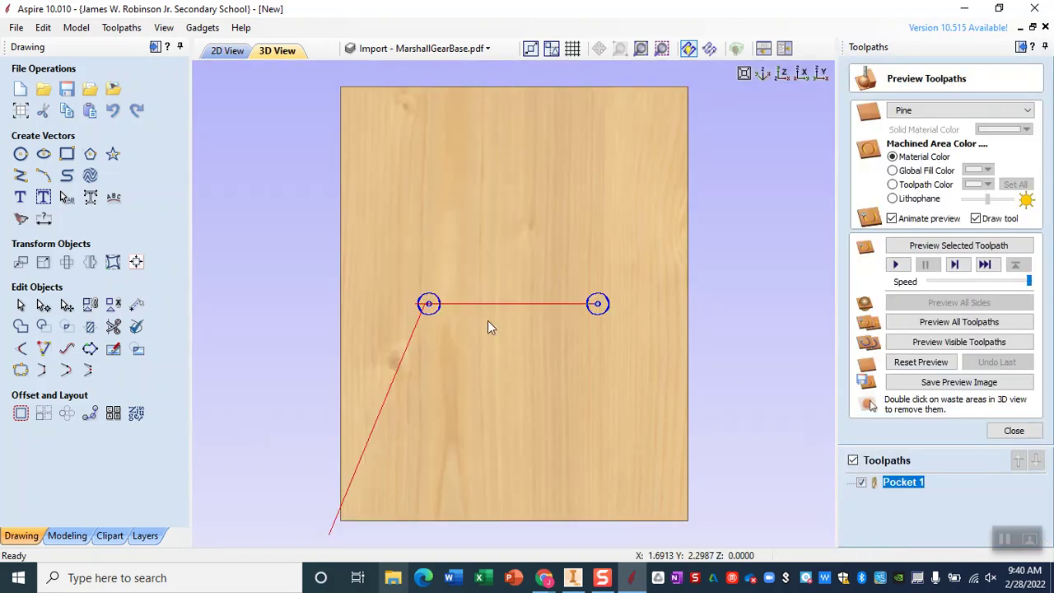
Preview the Pocket 1 toolpath cutting the material, then return to the 2D view
left_click(937, 323)
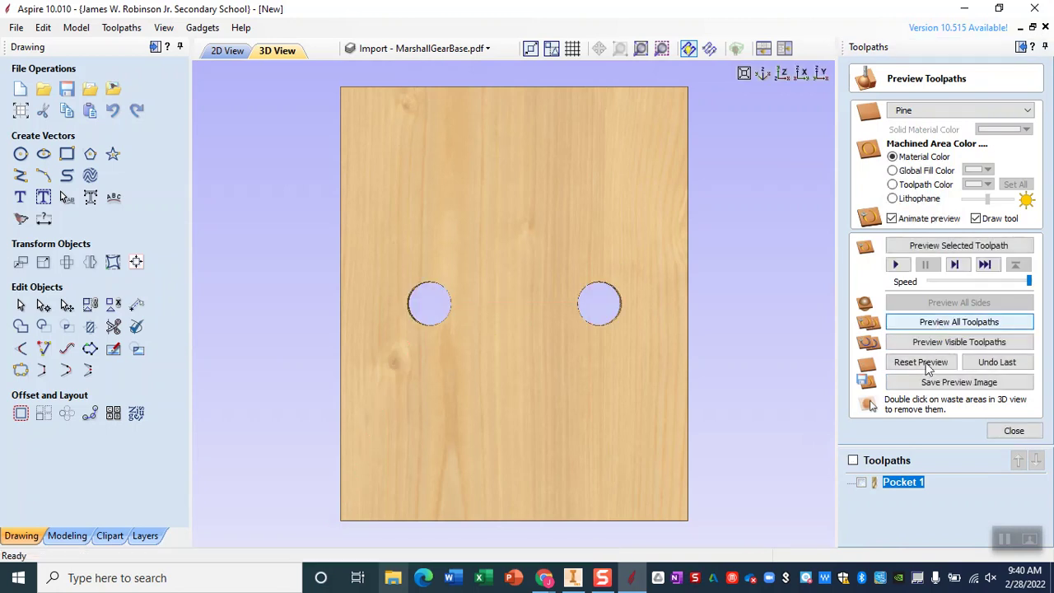
left_click(1015, 431)
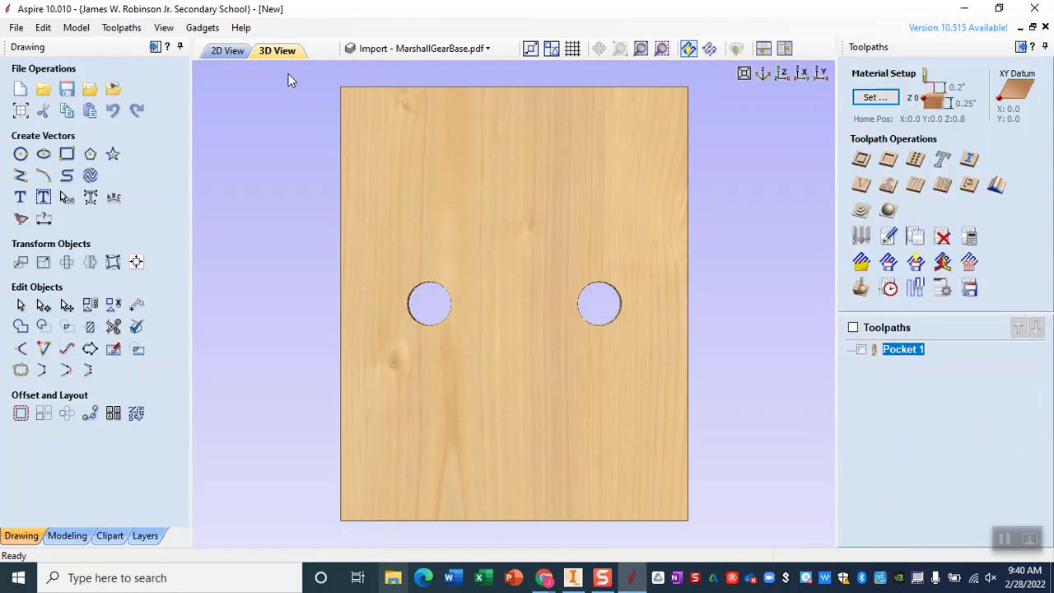
left_click(229, 51)
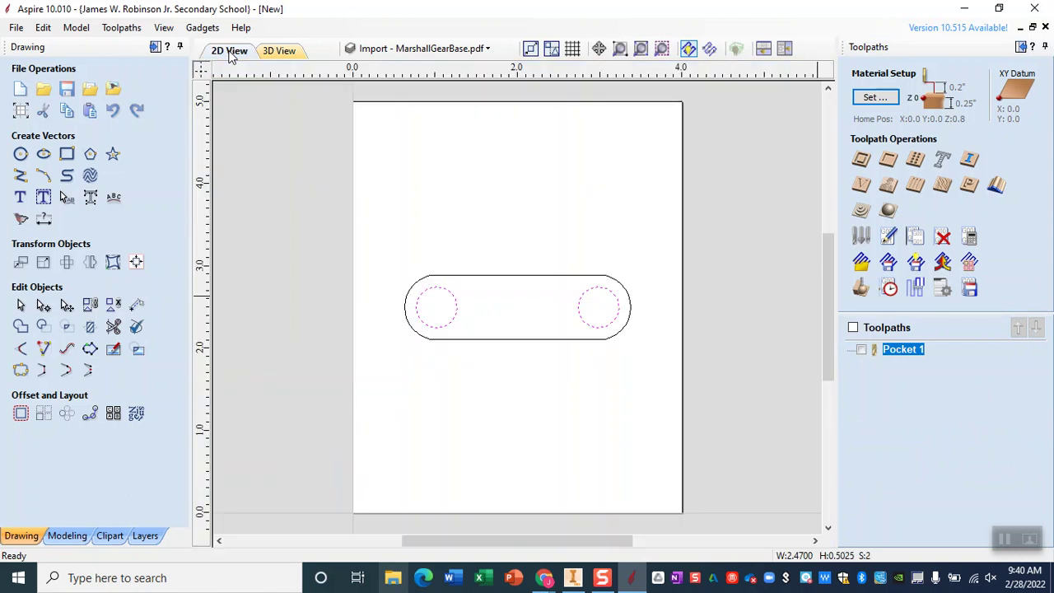
Select the slot's outer outline, without the two small circles, for a new profile toolpath
left_click(475, 284)
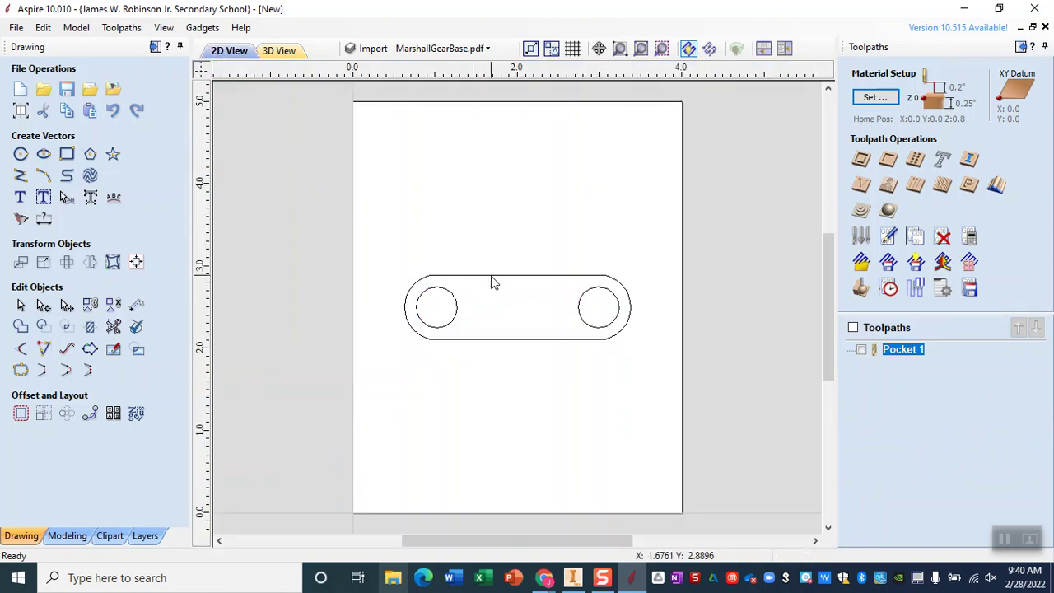
left_click(492, 281)
left_click(618, 289, "shift")
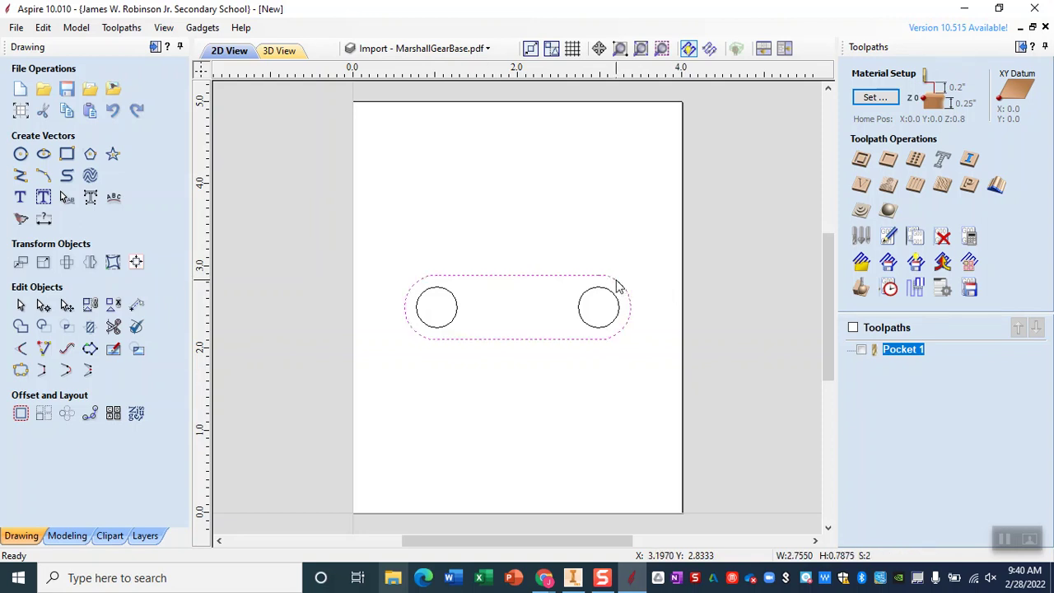
left_click(862, 158)
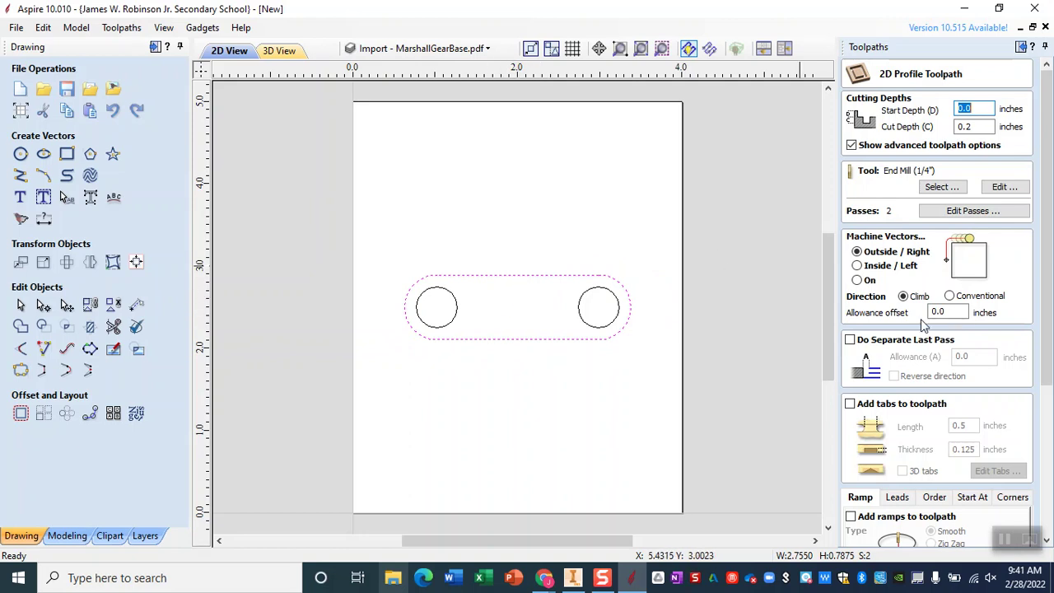
Set the profile to machine Outside at 0.25-inch cut depth and enable tabs
left_click(857, 266)
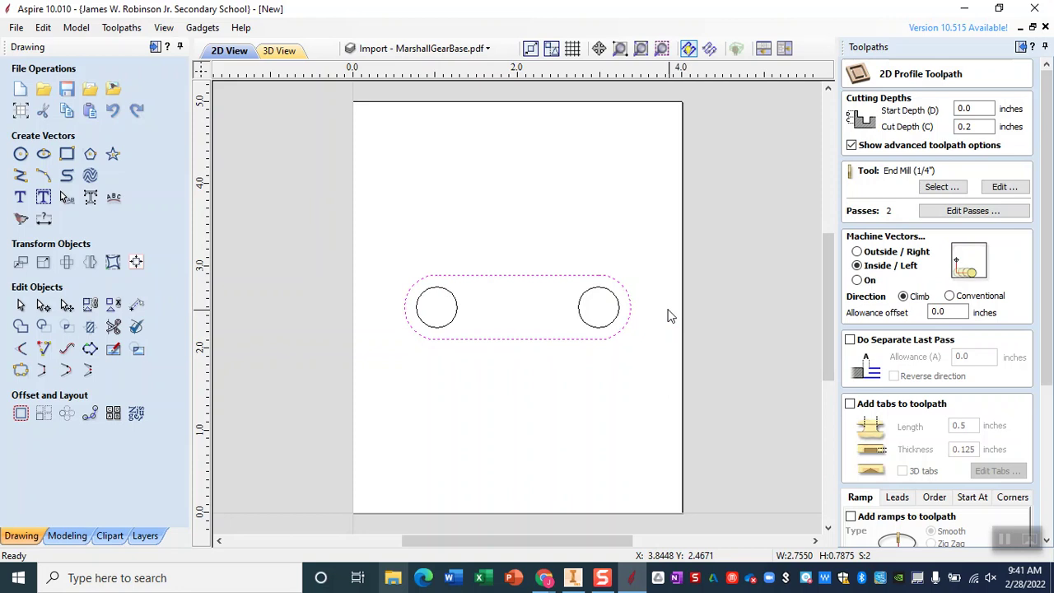
left_click(858, 281)
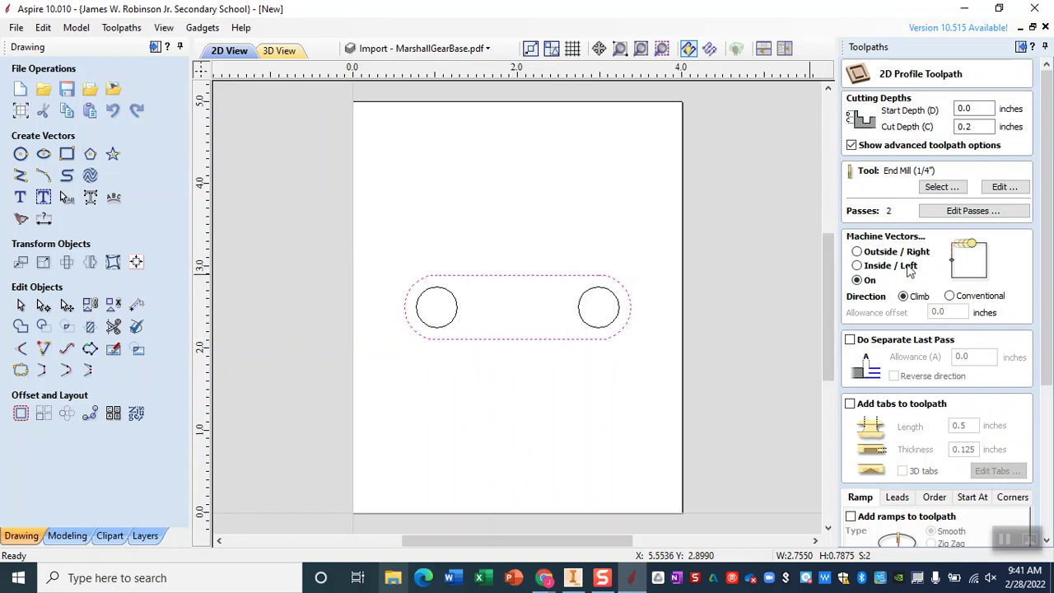
left_click(869, 253)
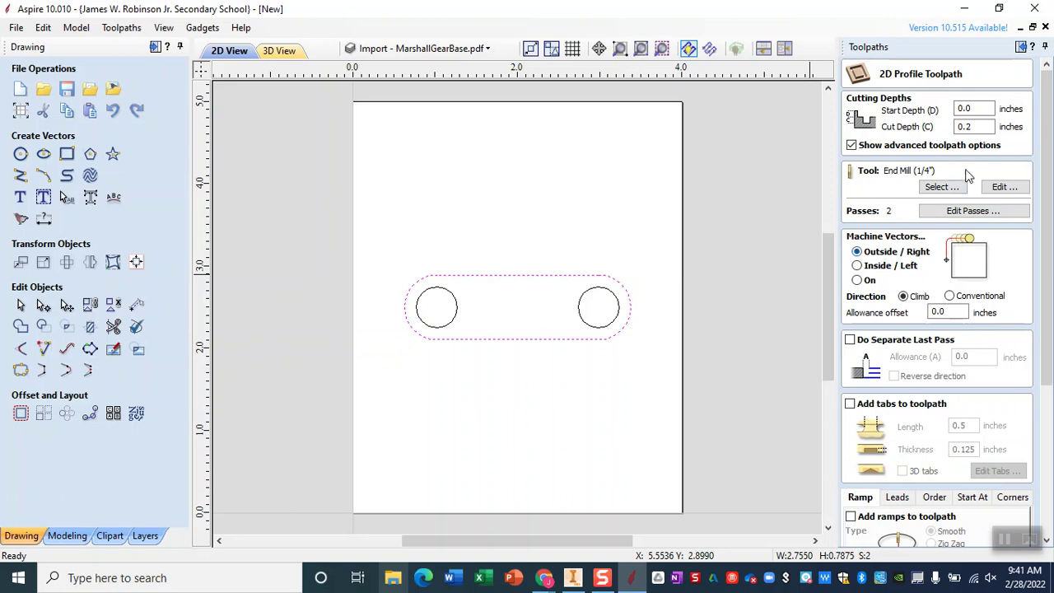
left_click(987, 128)
scroll(991, 311, "down", 5)
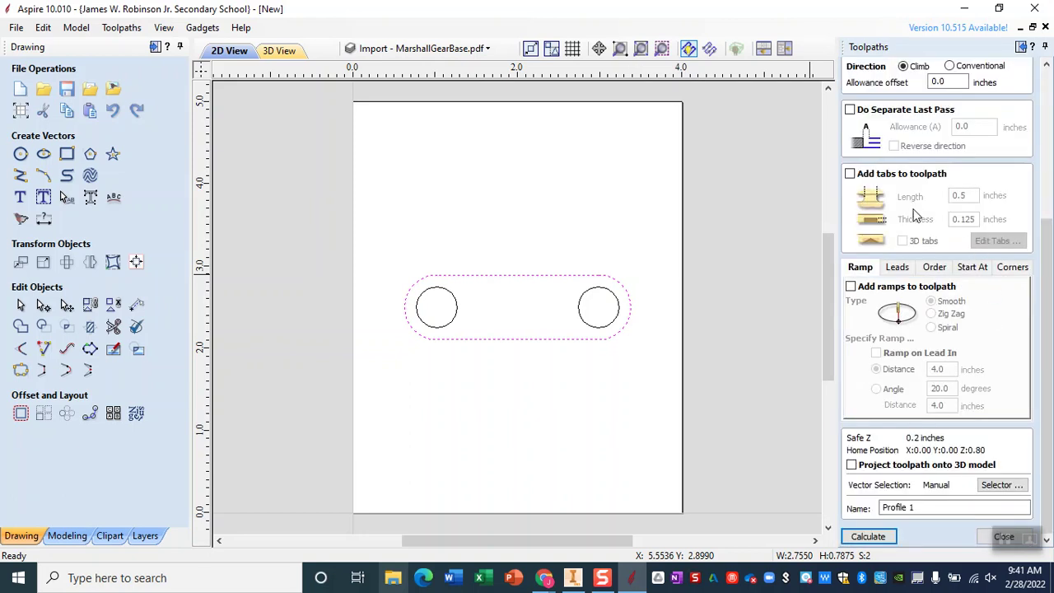
left_click(852, 175)
scroll(903, 238, "up", 4)
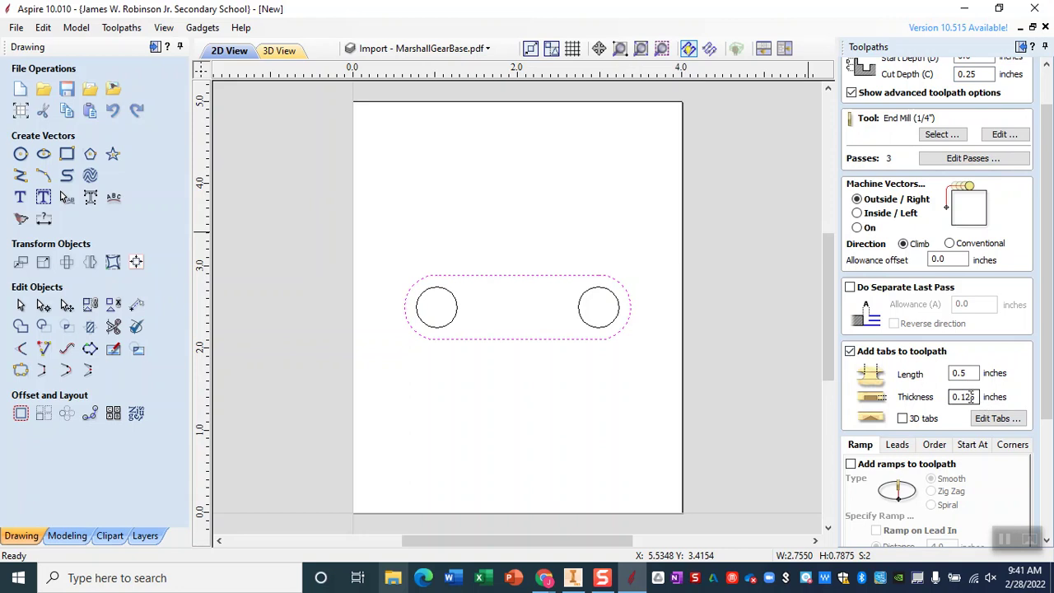
Add tabs with a constant number of 1, centring two tabs on the outline's top and bottom edges
left_click(998, 420)
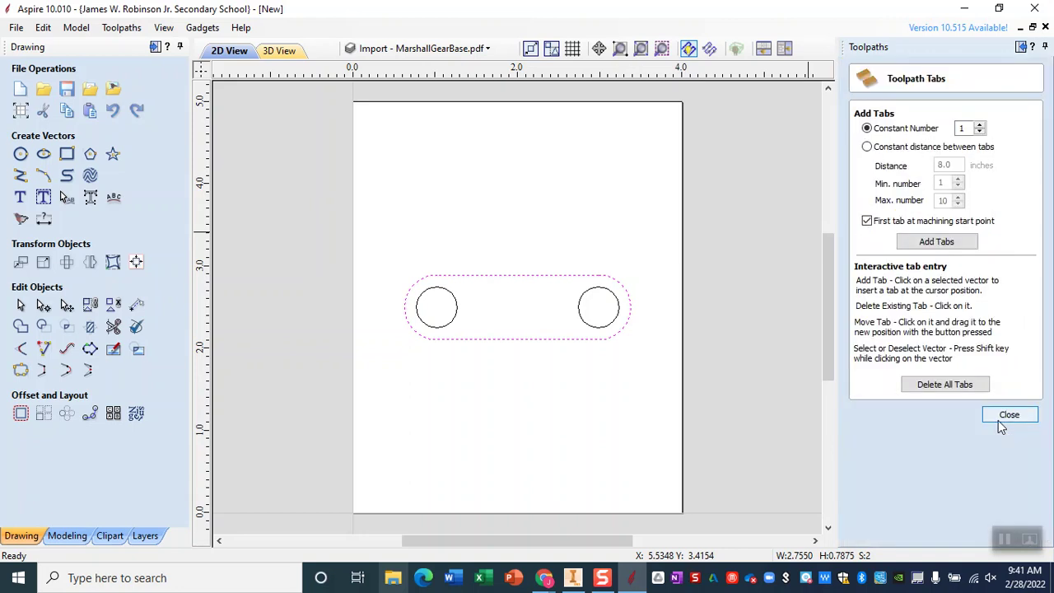
left_click(936, 240)
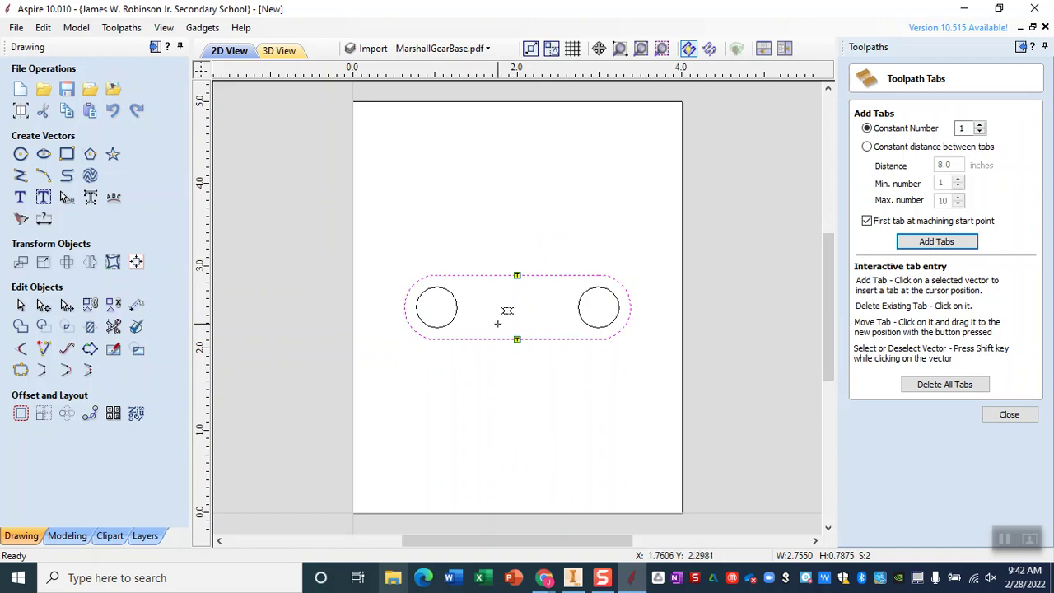
left_click(982, 125)
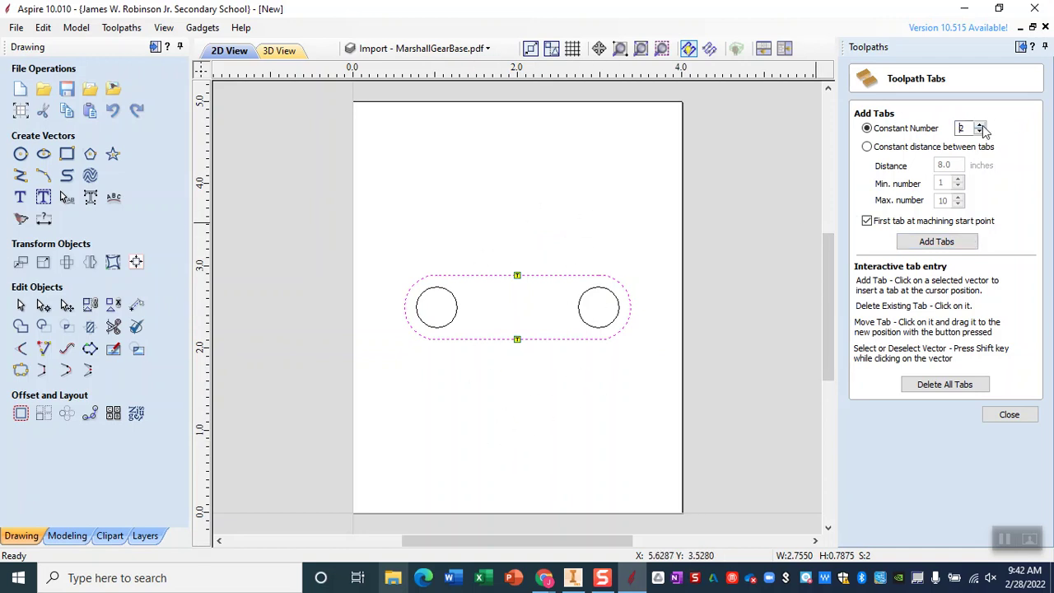
left_click(950, 247)
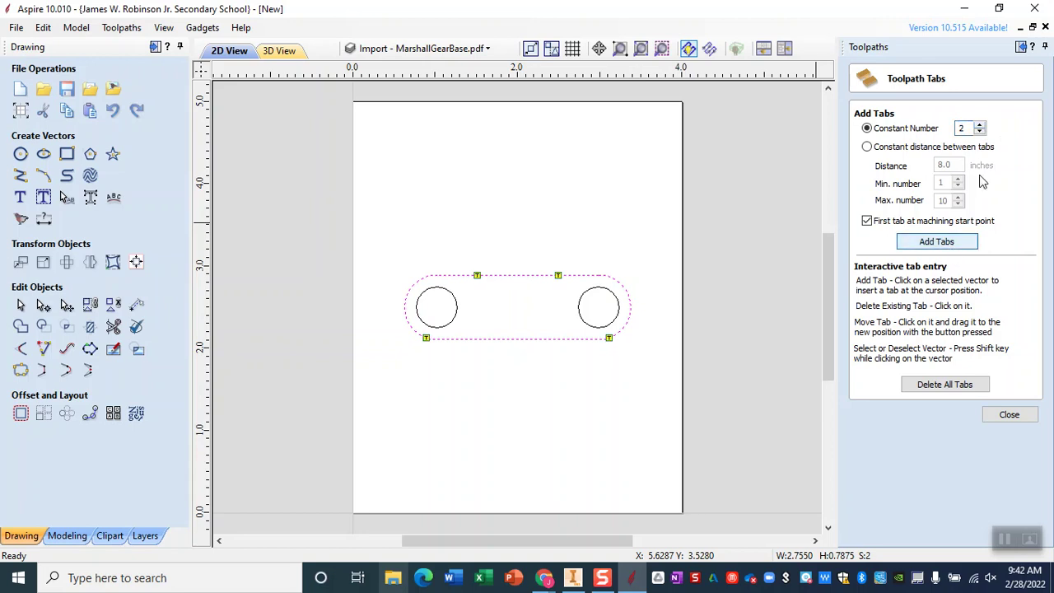
left_click(981, 132)
left_click(936, 241)
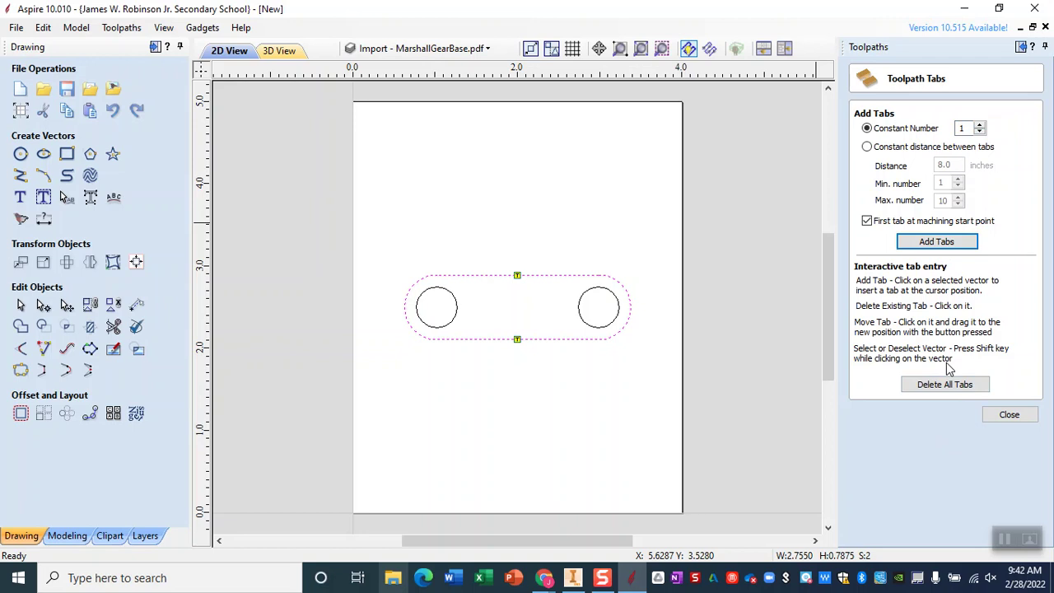
left_click(1009, 416)
scroll(959, 344, "down", 5)
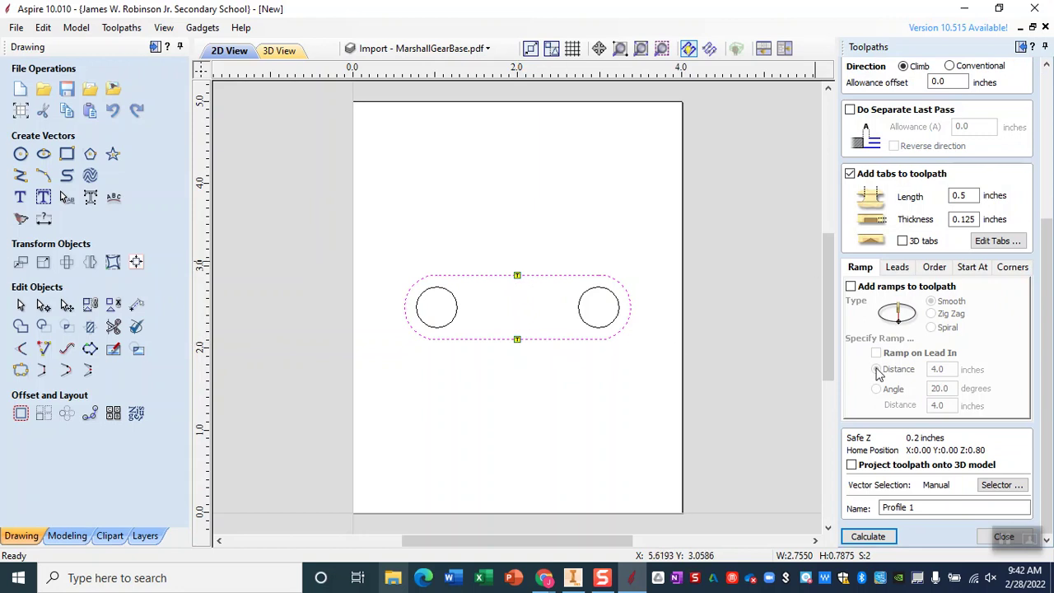
Calculate Profile 1 past the open-contours warning and preview both toolpaths cutting the pine
left_click(867, 544)
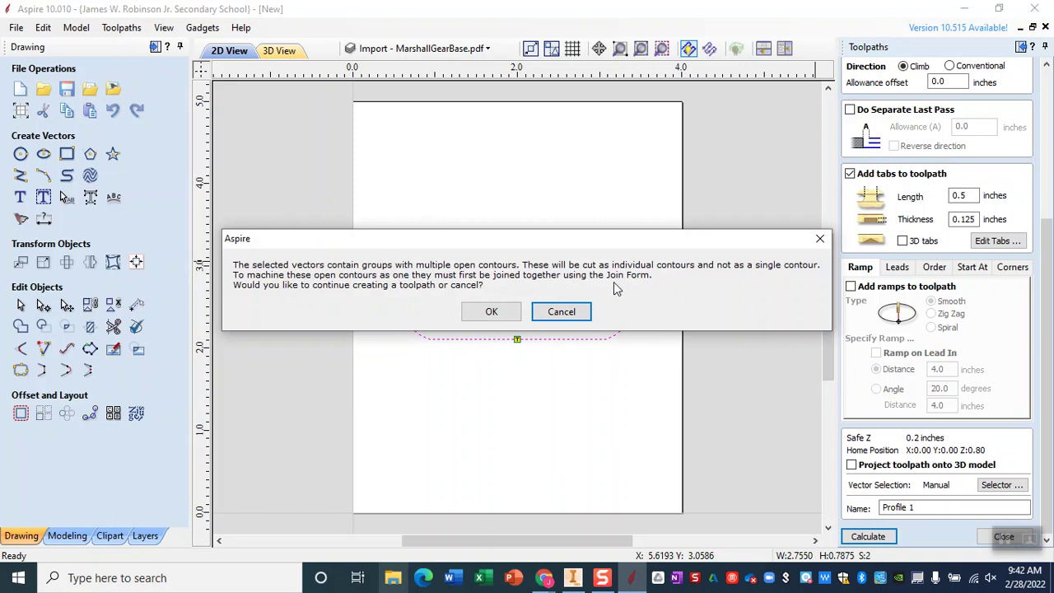
left_click(497, 316)
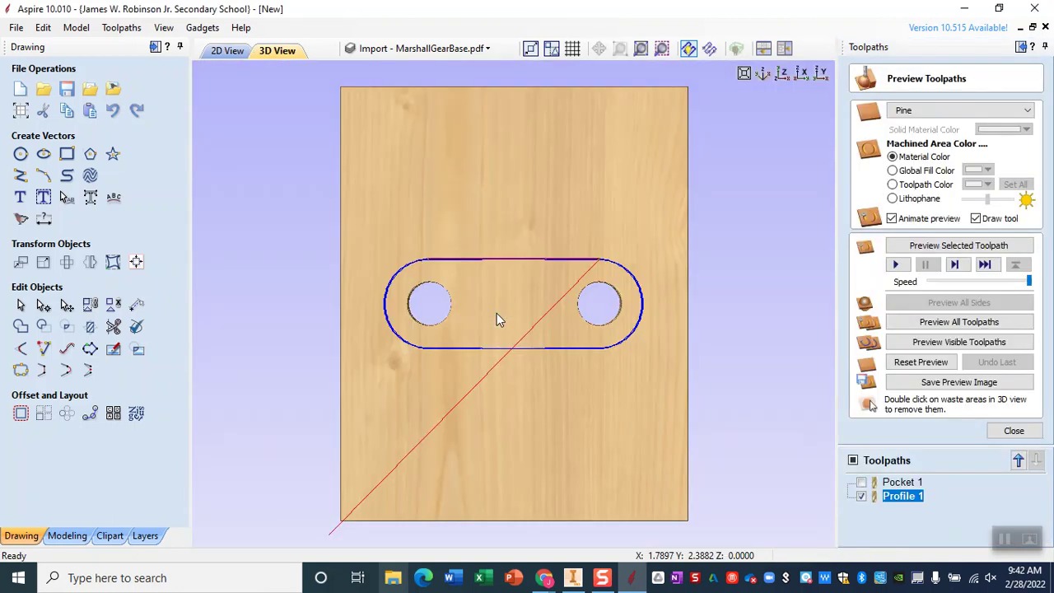
left_click(953, 324)
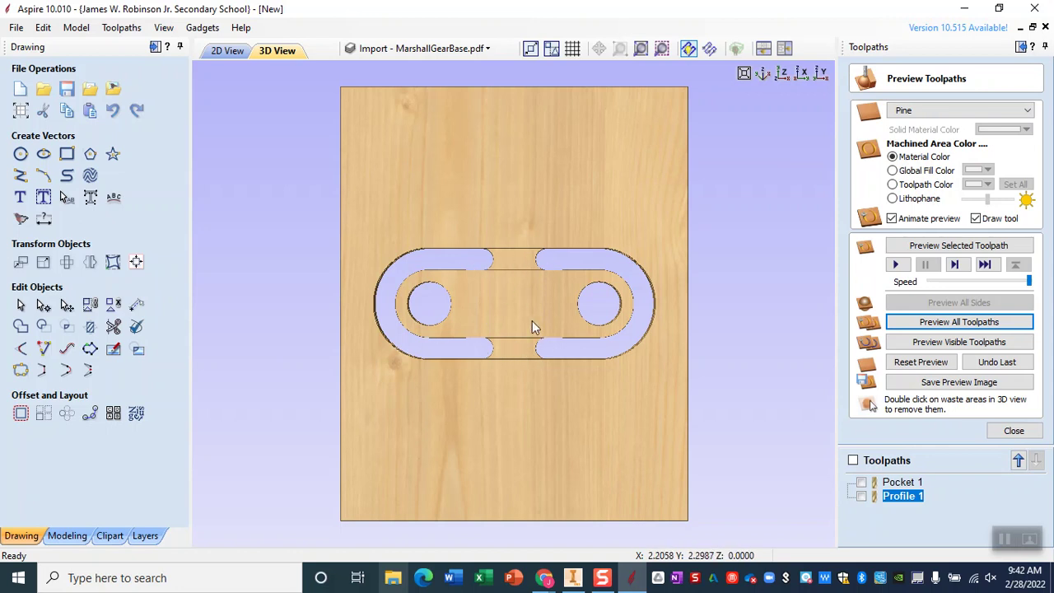
left_click(1014, 431)
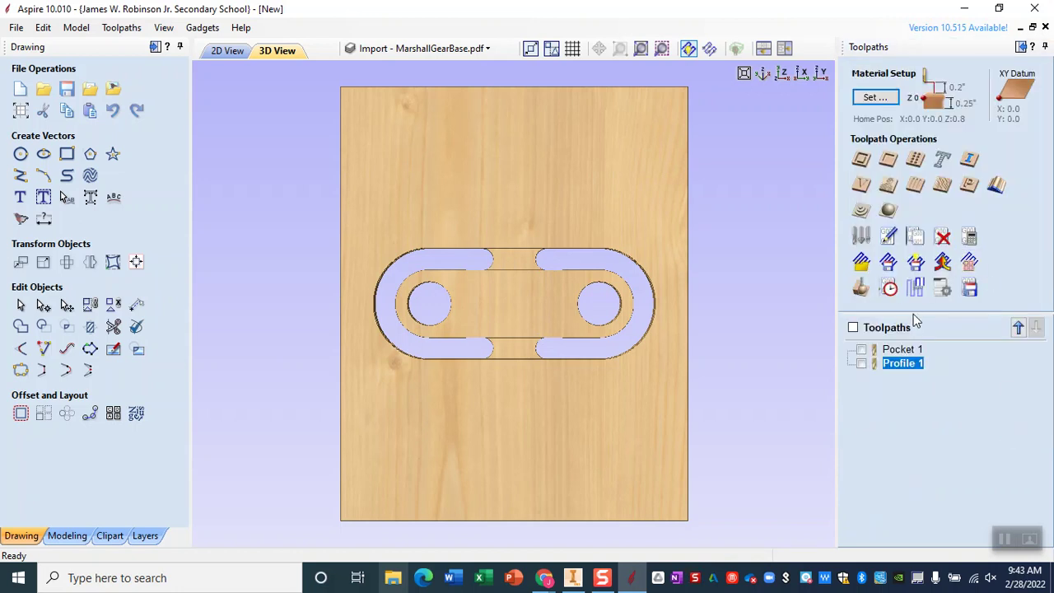
Output Pocket 1 and Profile 1 to one file using the CNCShark-USB Arcs (inch) post processor
left_click(971, 288)
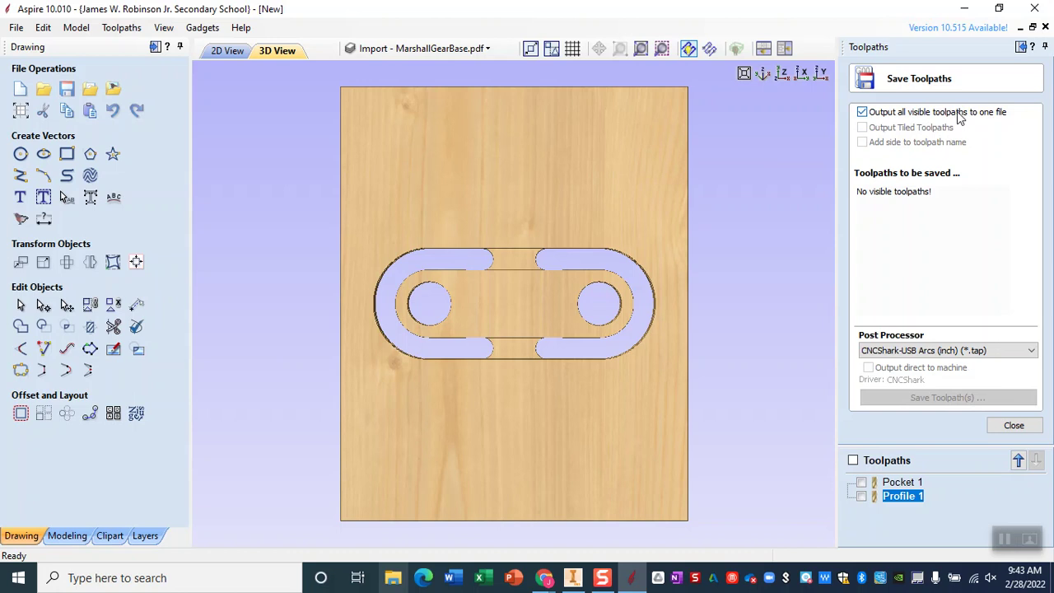
left_click(853, 461)
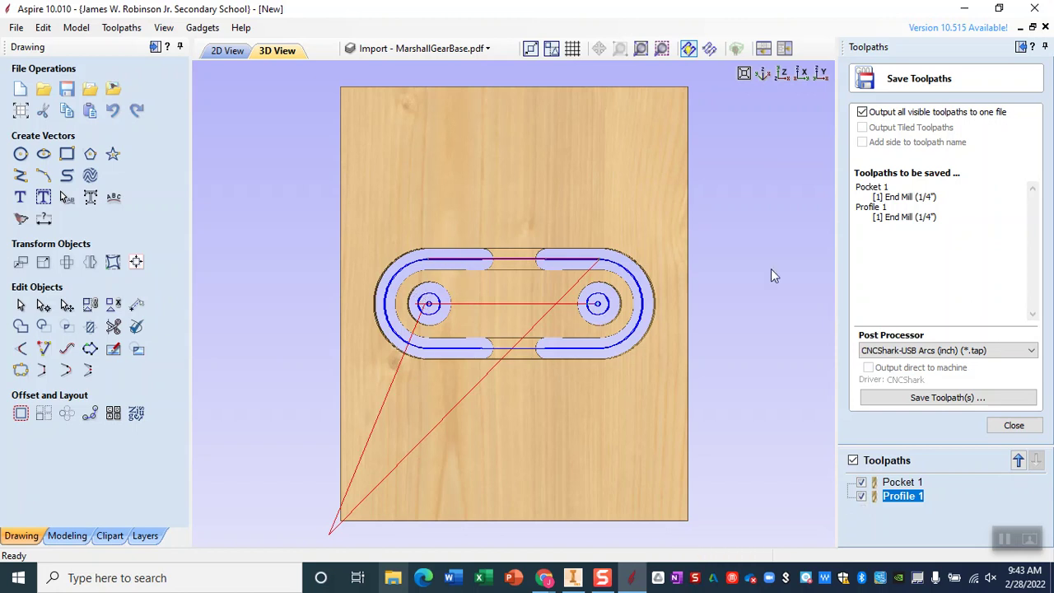
left_click(863, 113)
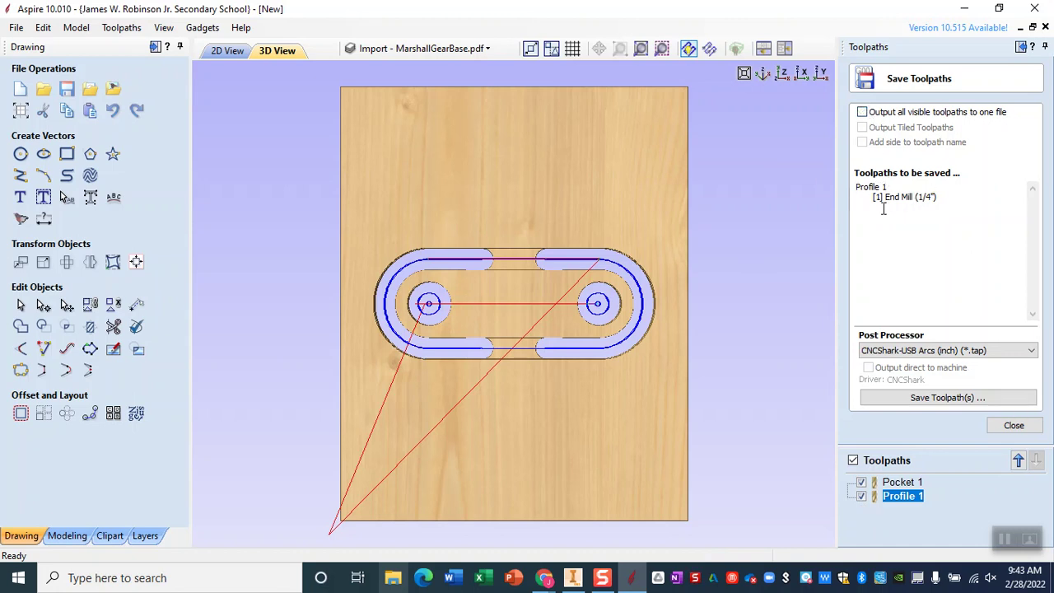
left_click(862, 113)
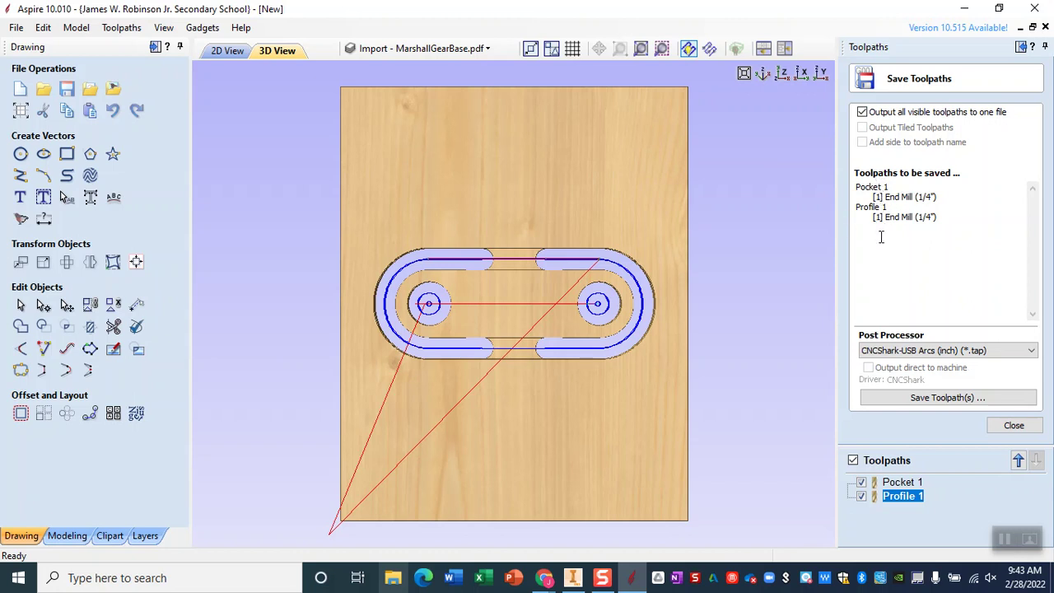
left_click(923, 353)
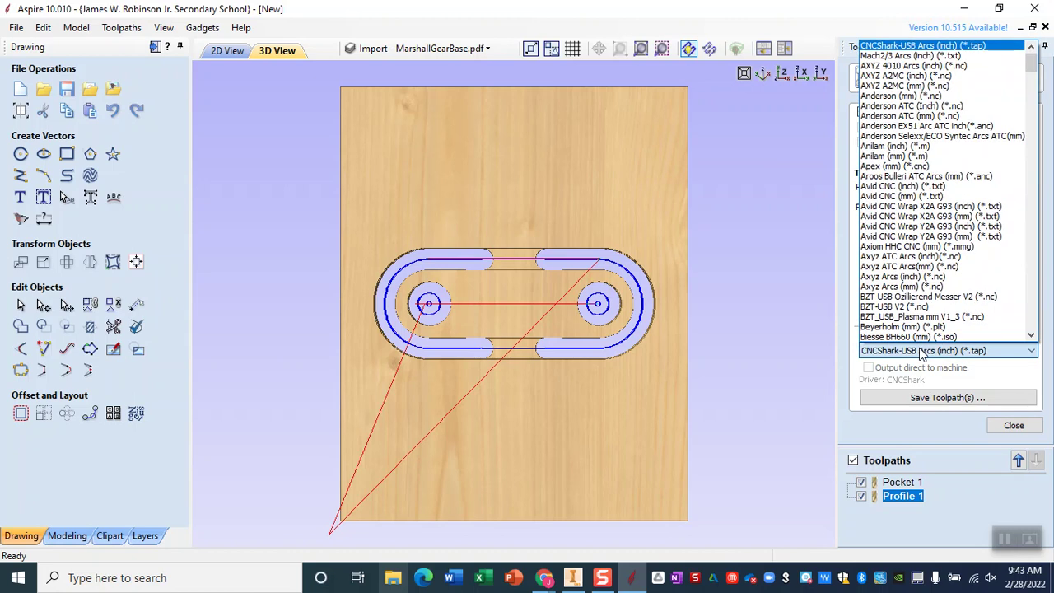
left_click(931, 46)
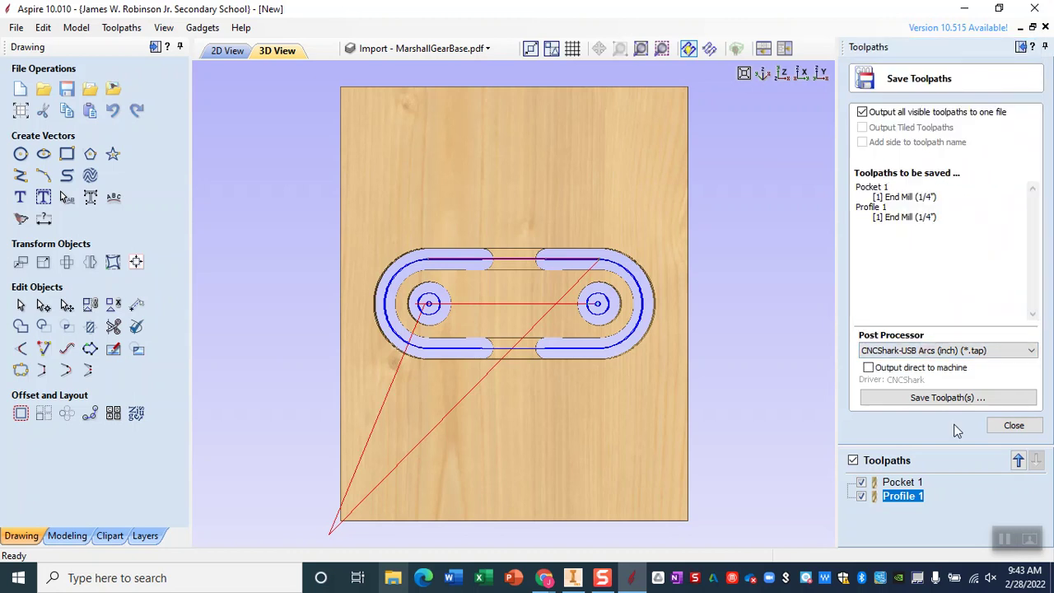
left_click(954, 399)
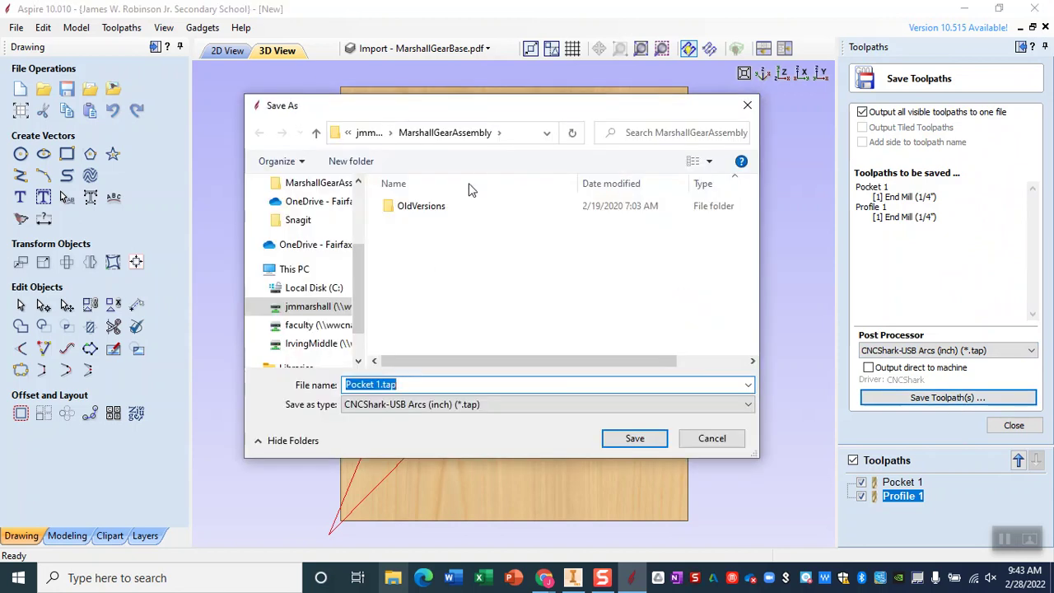
Save the combined toolpath .tap file under the name JMB1
left_click(405, 384)
left_click_drag(405, 384, 302, 389)
type("JM")
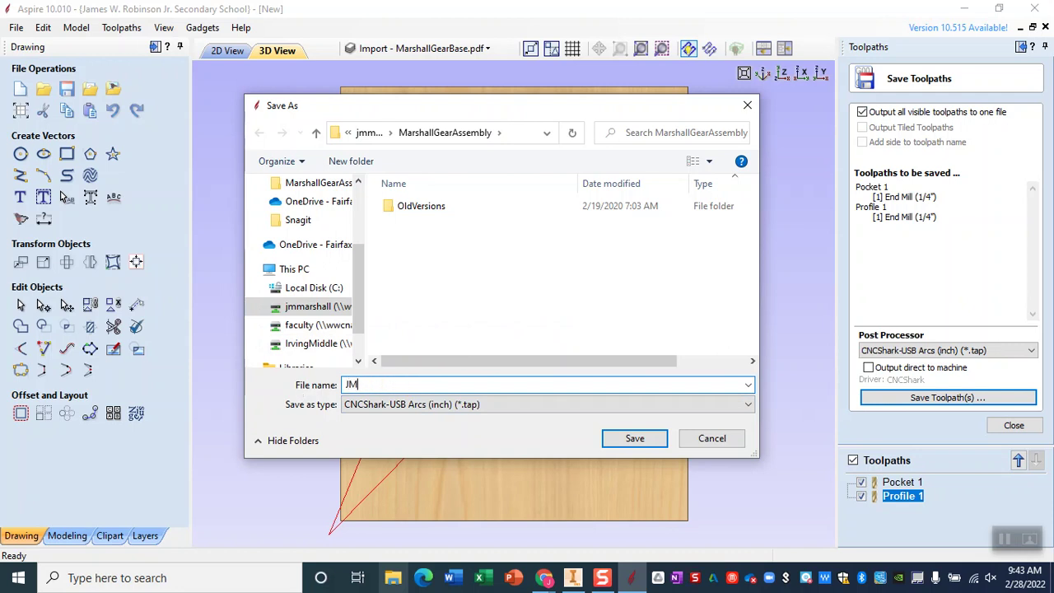
type("B1")
left_click(657, 444)
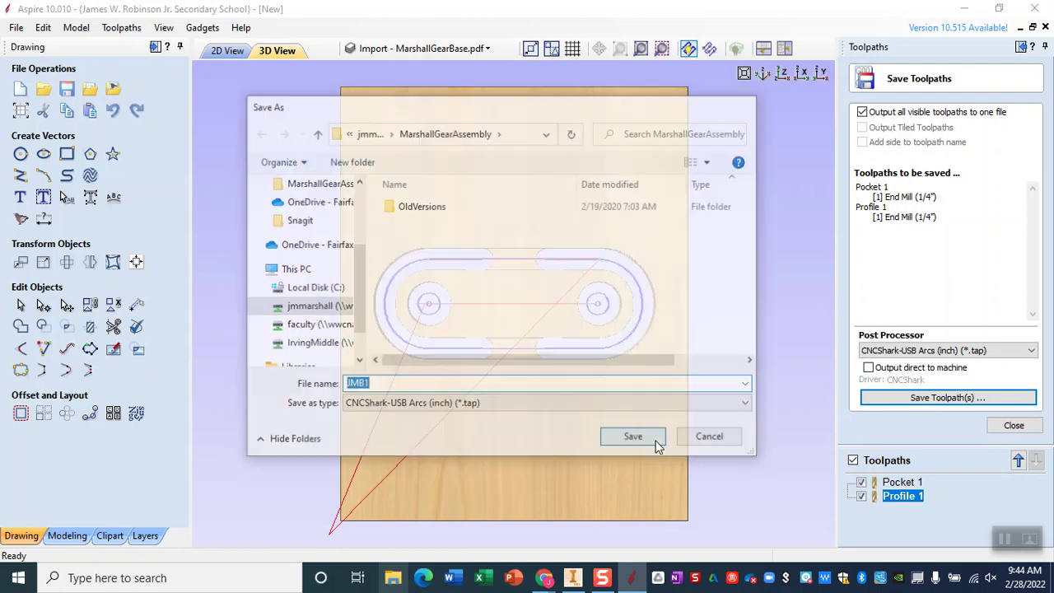